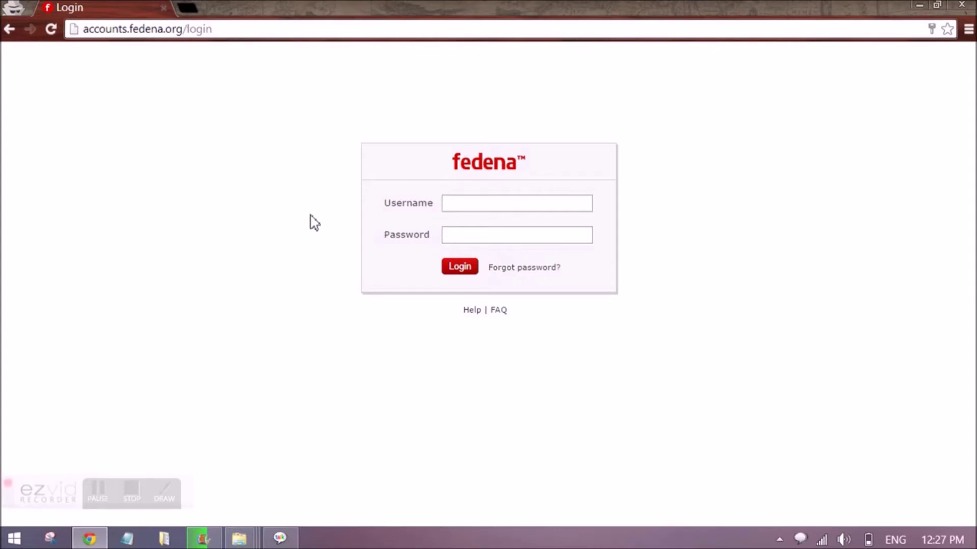
Enter the administrator's username from the saved suggestion, then the password, and submit the login.
left_click(504, 210)
type("apar")
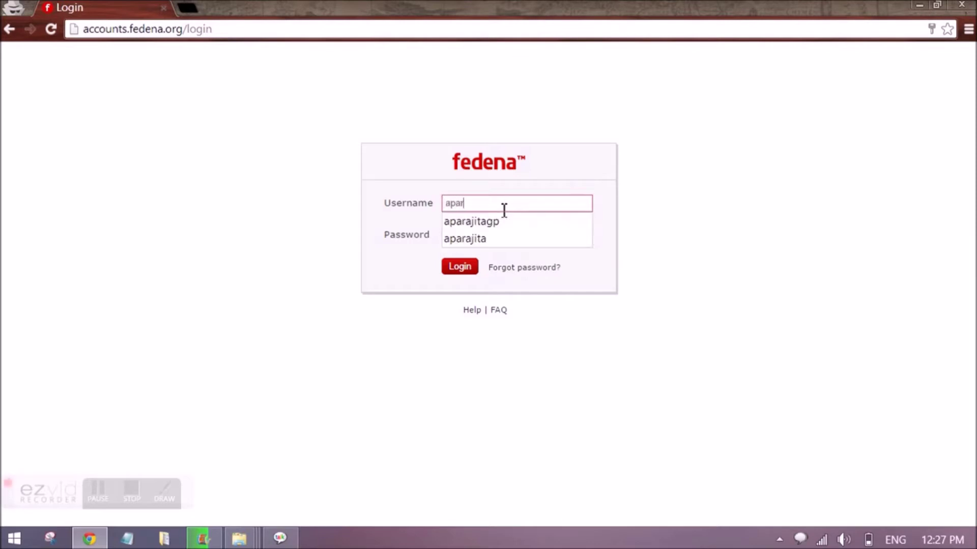
key("Down")
key("Down")
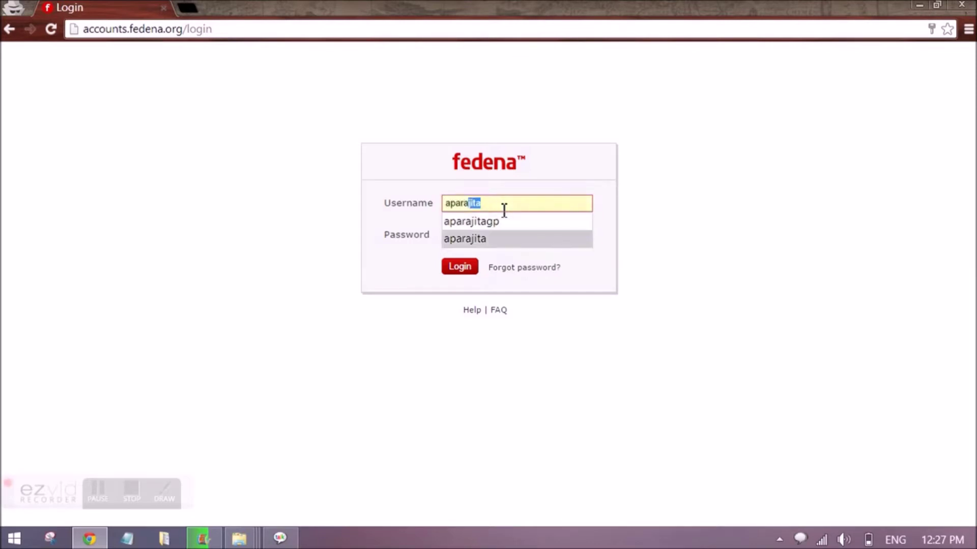
key("Return")
key("Tab")
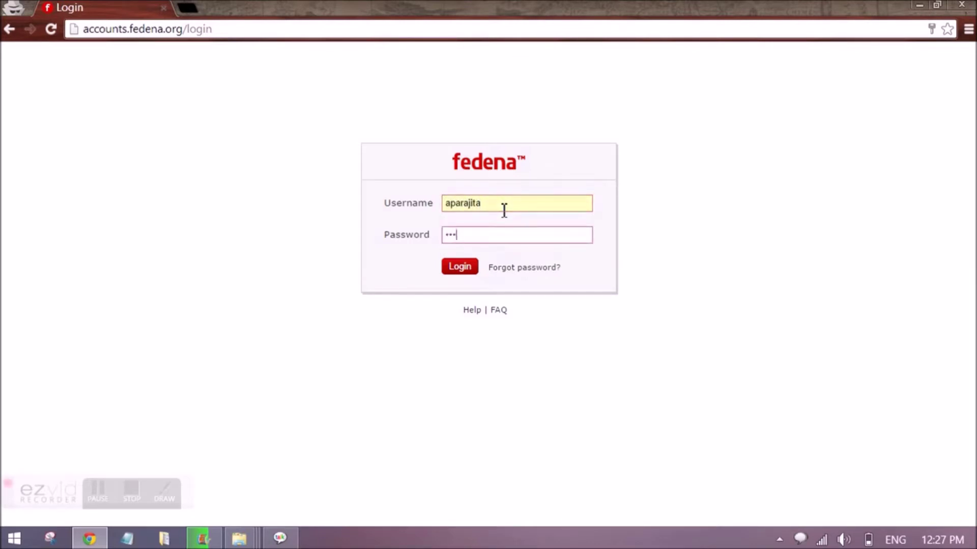
left_click(457, 268)
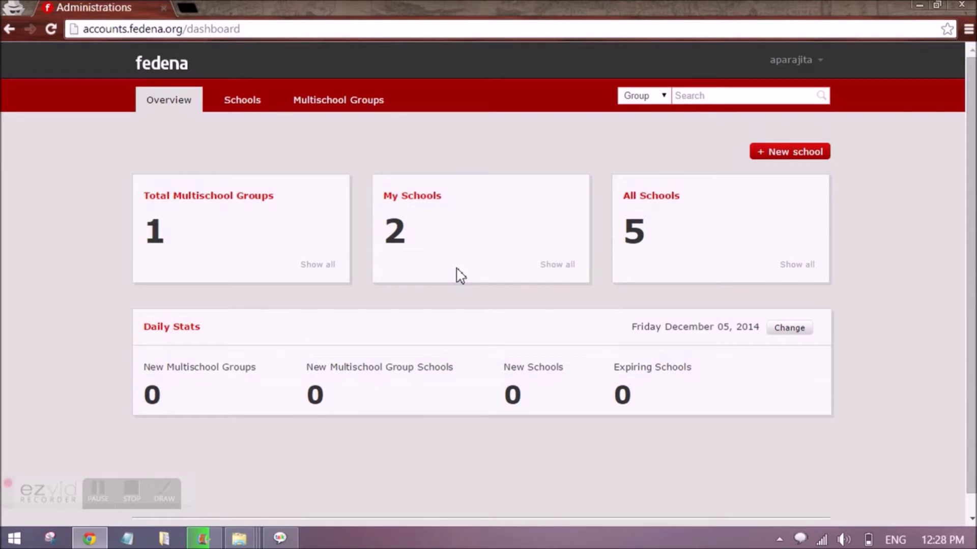
Open the admin's User Profile and view its Change Password section.
left_click(814, 63)
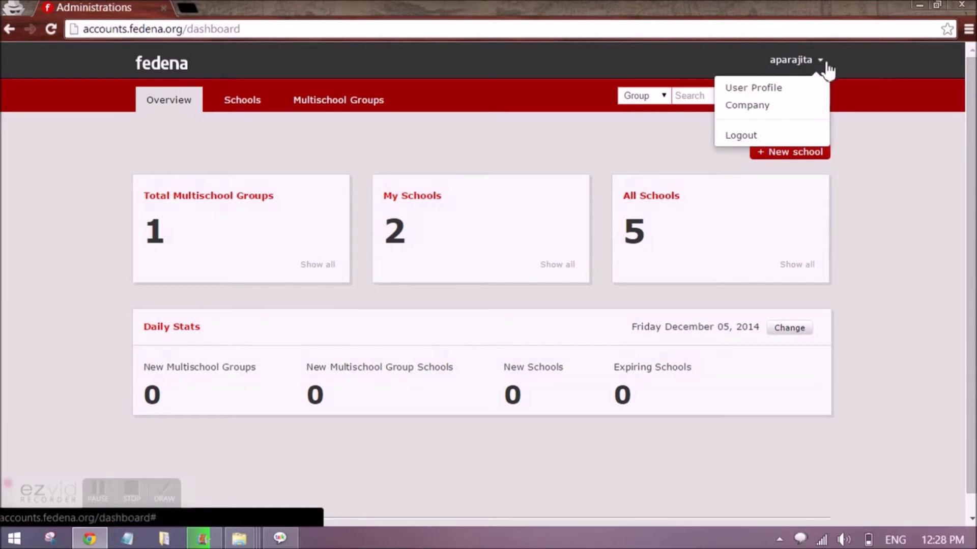
left_click(760, 92)
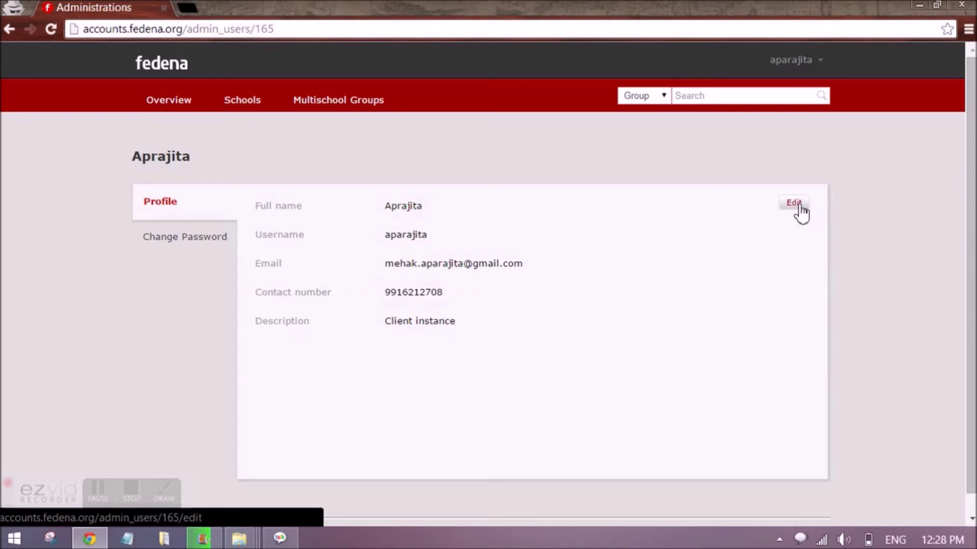
left_click(168, 247)
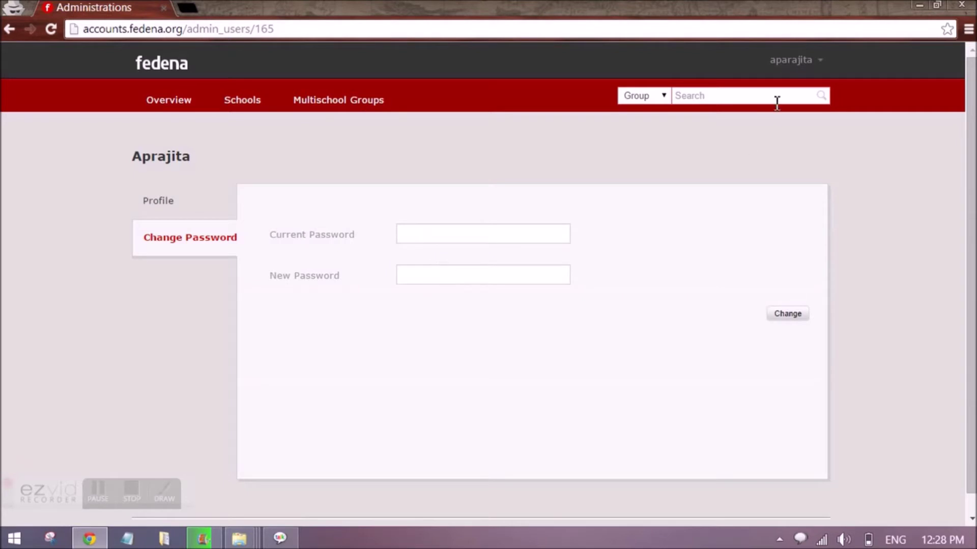
left_click(820, 64)
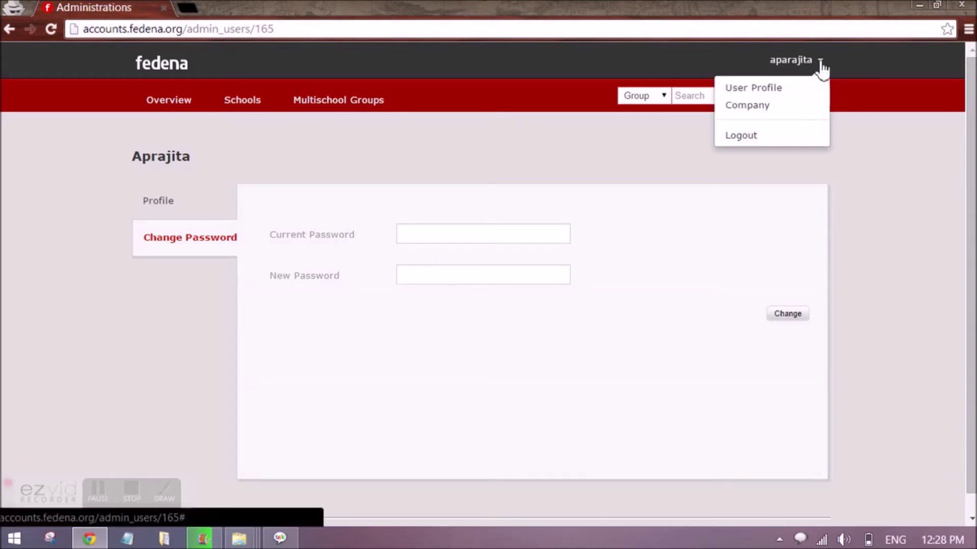
Open the organisation's Company page, review its profile, then list the plugins from App Frame to Transport.
left_click(772, 113)
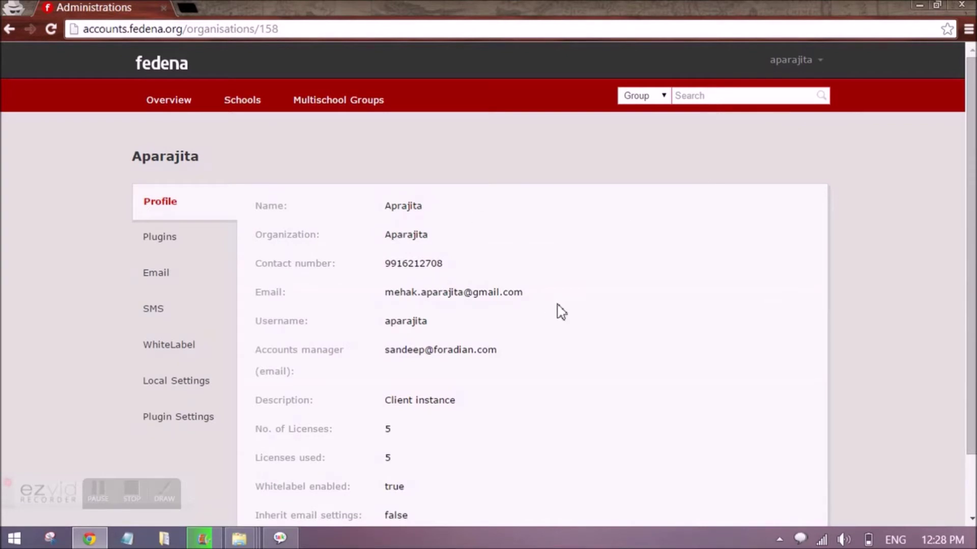
scroll(561, 311, "down", 2)
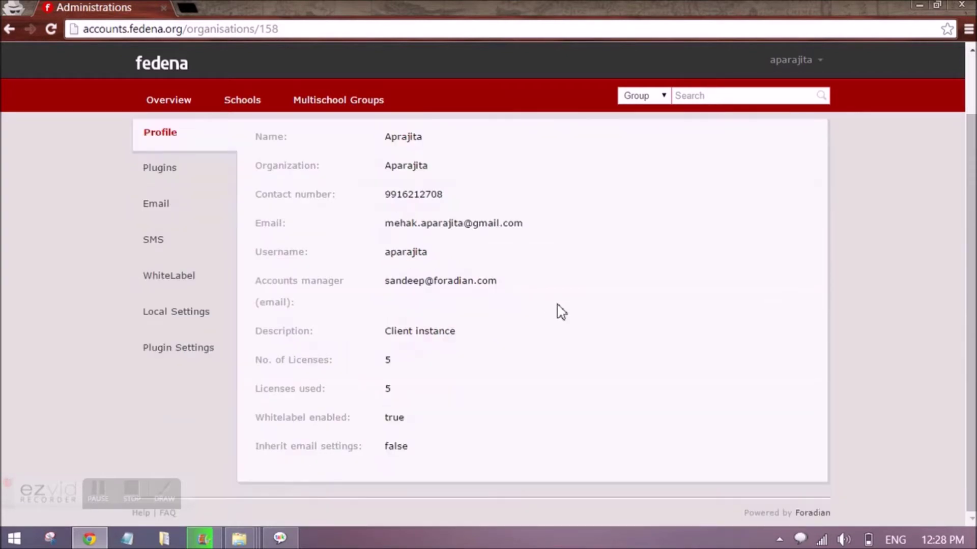
double_click(402, 254)
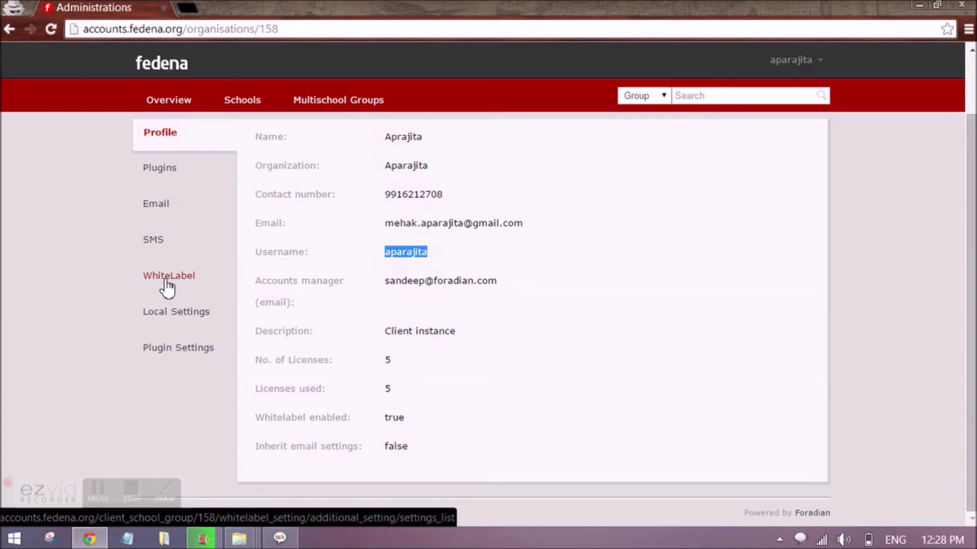
scroll(167, 289, "up", 2)
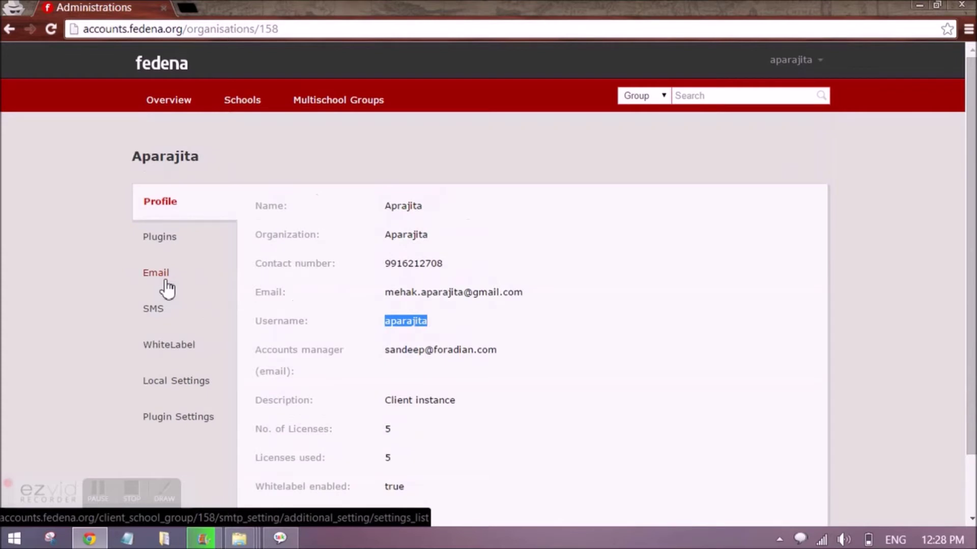
left_click(171, 236)
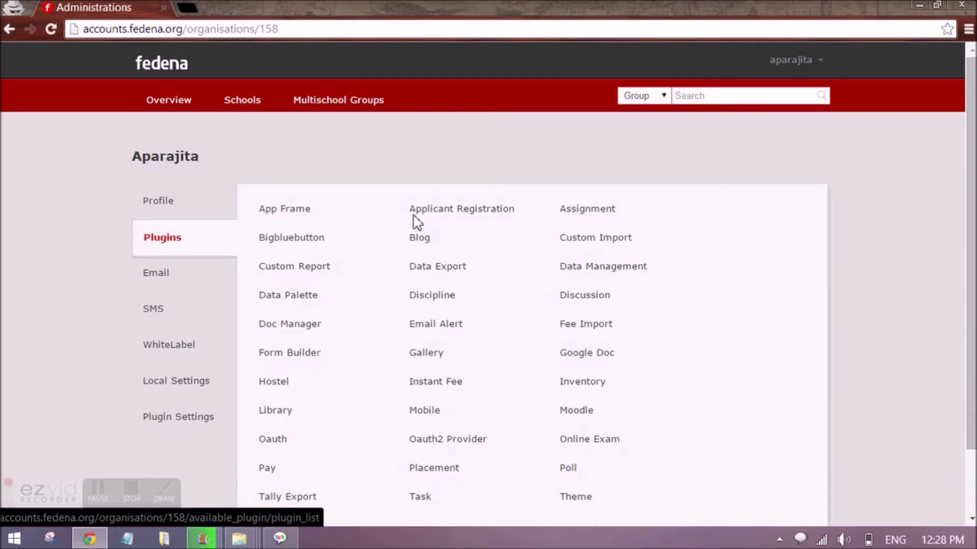
scroll(417, 222, "down", 2)
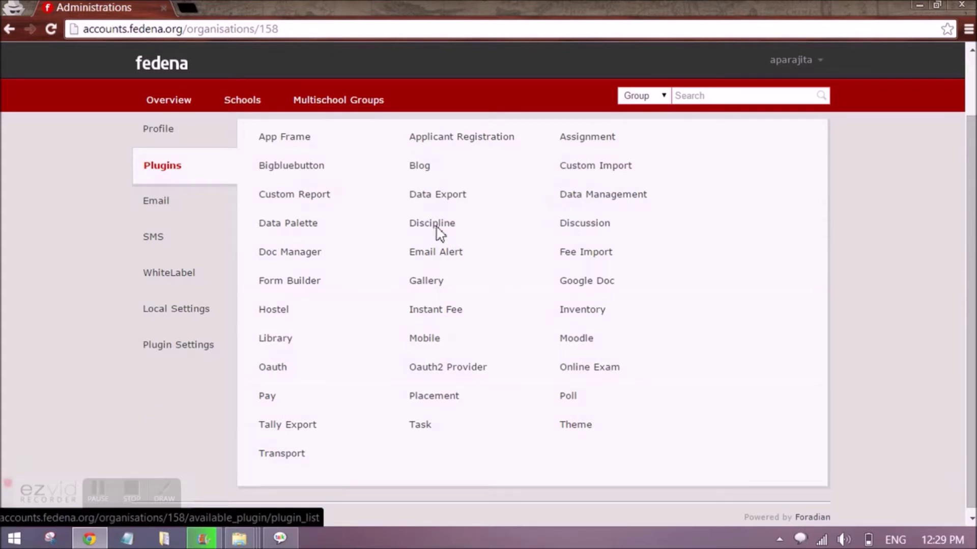
Edit and save the Email tab's SMTP settings: smtp.gmail.com, port 587, plain authentication.
left_click(167, 211)
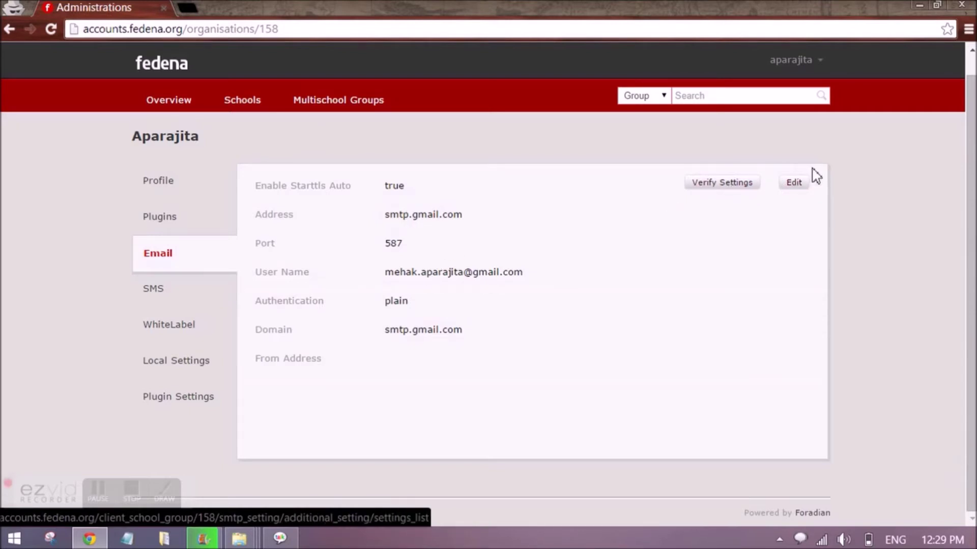
left_click(801, 187)
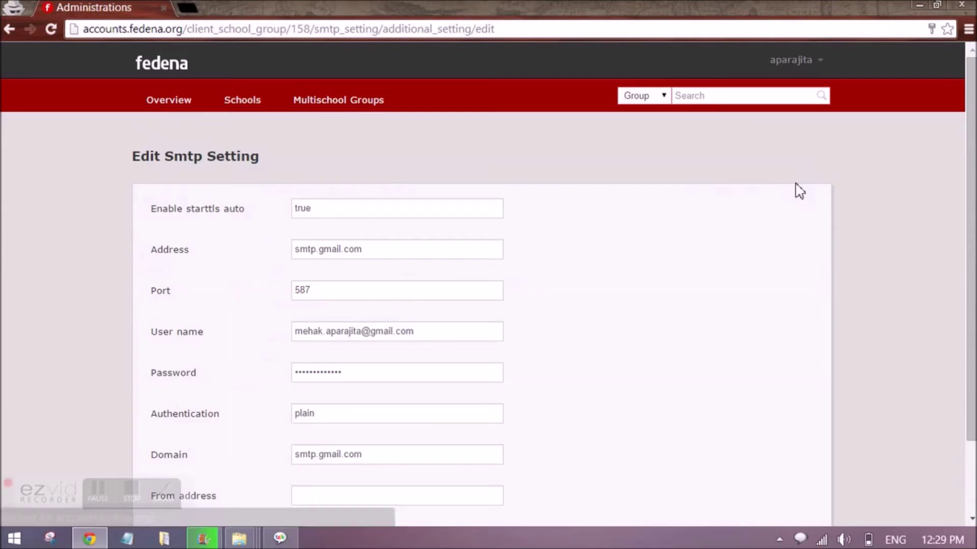
scroll(414, 295, "down", 2)
scroll(402, 295, "up", 2)
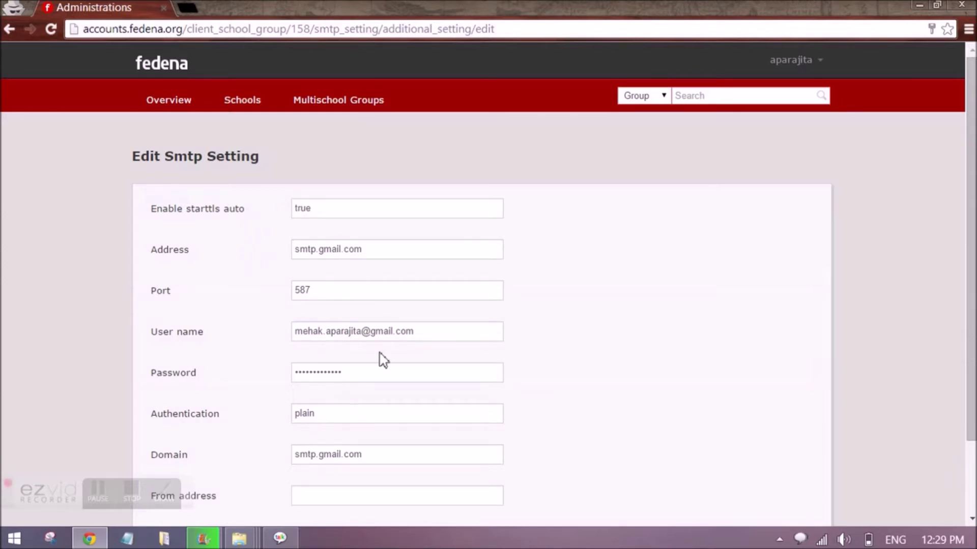
scroll(382, 360, "down", 2)
left_click(793, 450)
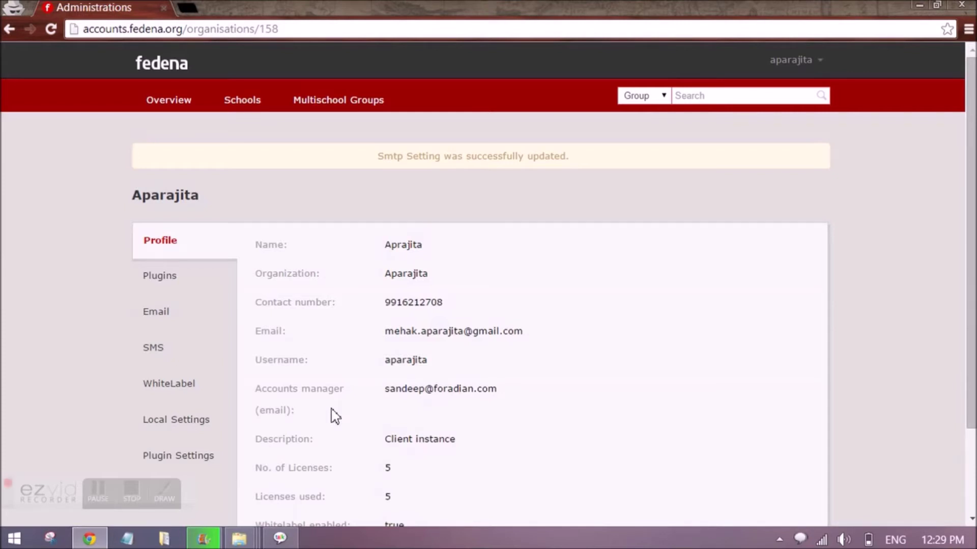
Edit the SMS credentials, review the userid, sendername, message and mobileno mappings, and save.
left_click(160, 359)
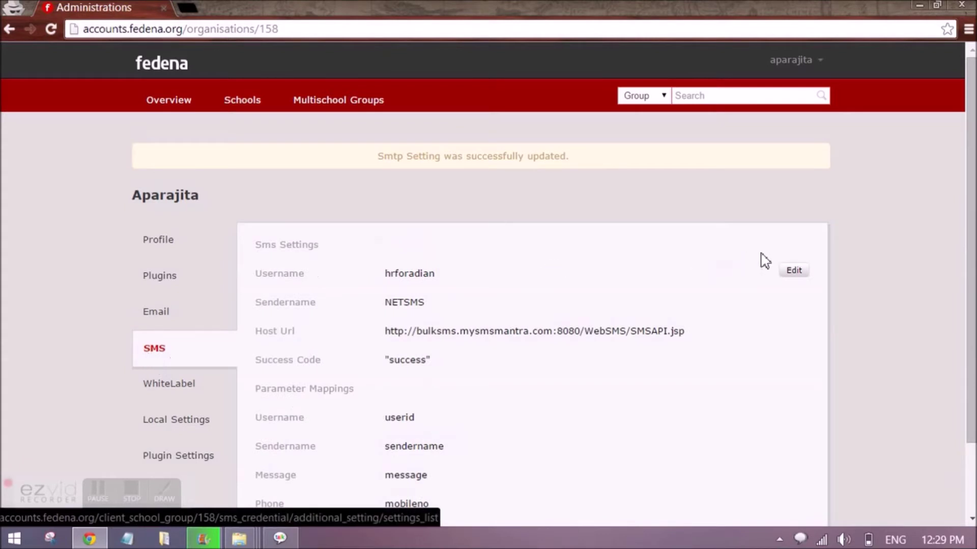
left_click(797, 272)
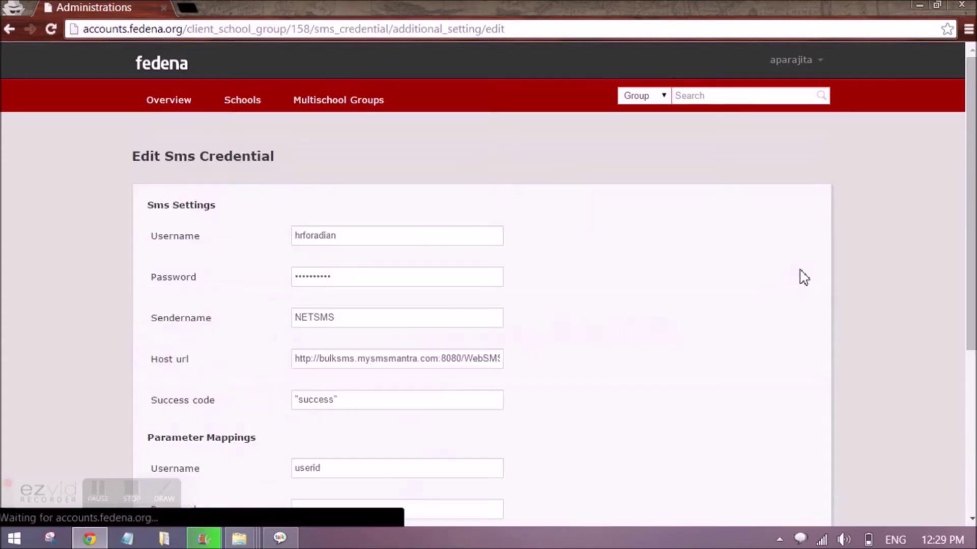
scroll(388, 287, "down", 2)
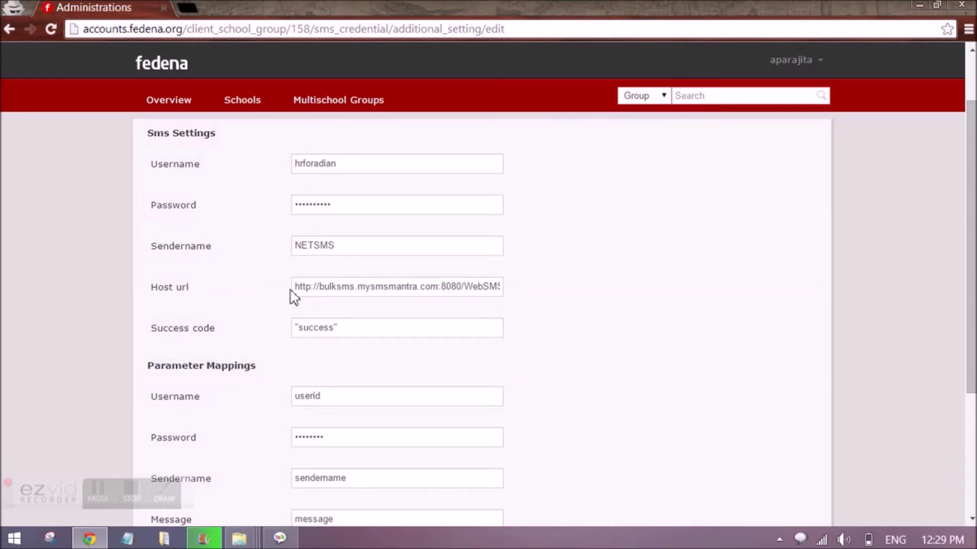
double_click(176, 167)
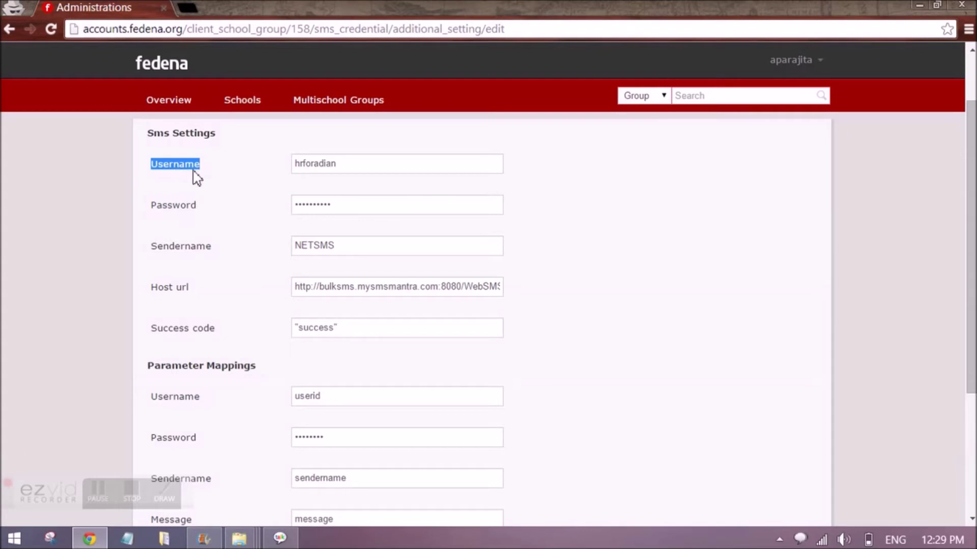
double_click(318, 397)
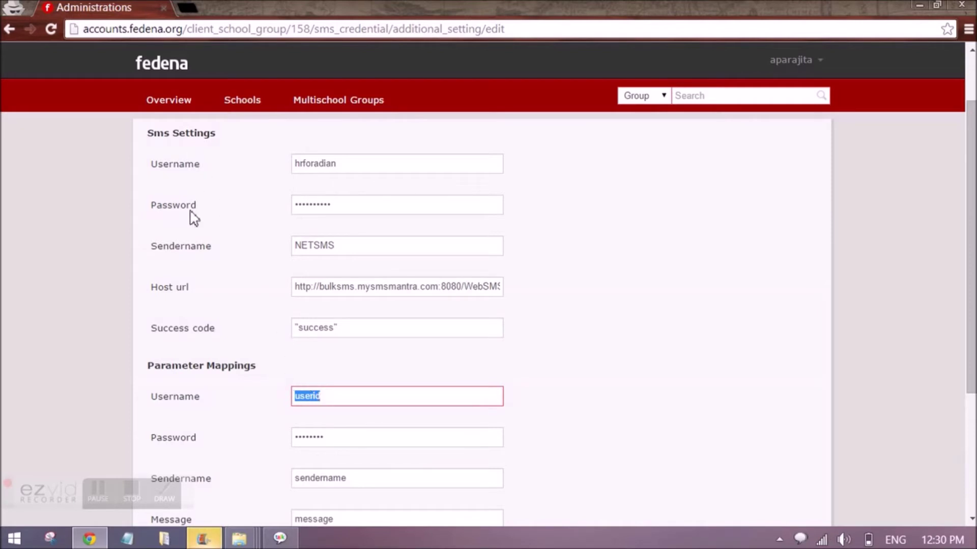
left_click(538, 419)
scroll(396, 384, "down", 3)
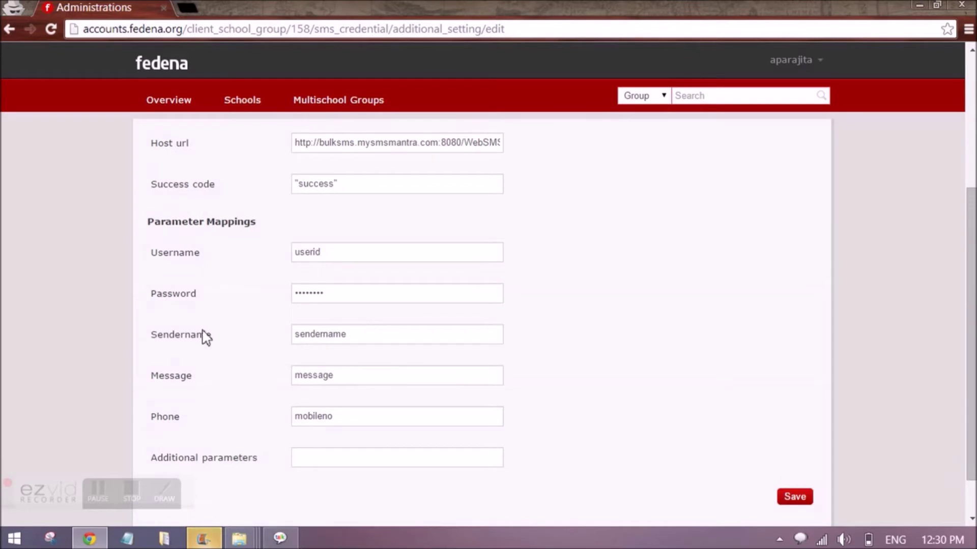
left_click_drag(345, 416, 295, 415)
left_click(343, 416)
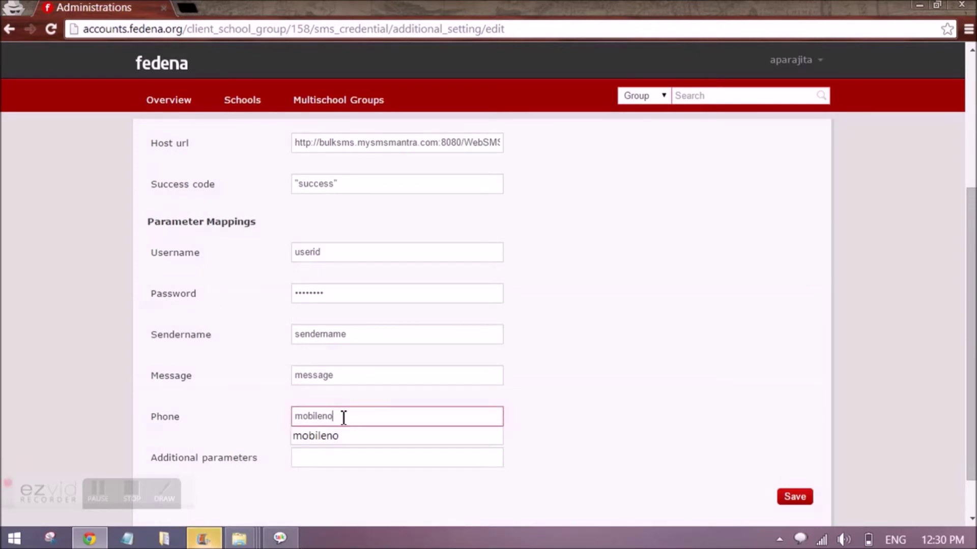
left_click(645, 374)
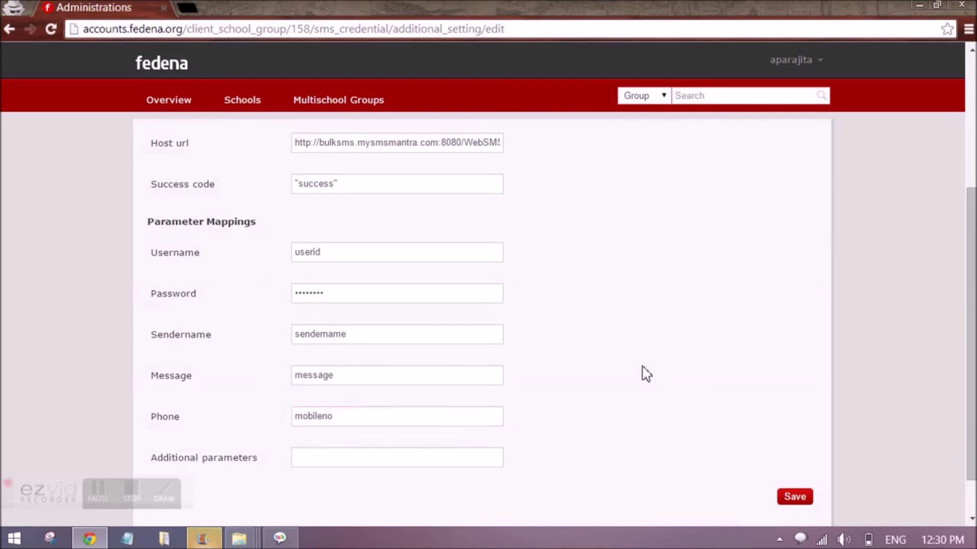
scroll(646, 376, "down", 1)
left_click(791, 450)
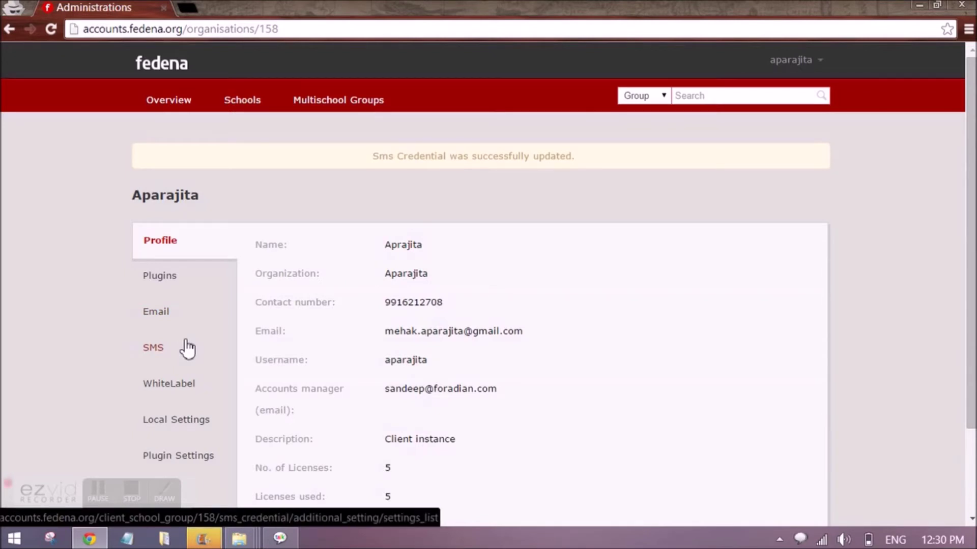
Open the WhiteLabel settings for editing and compare them with the School Two login page.
scroll(186, 349, "down", 2)
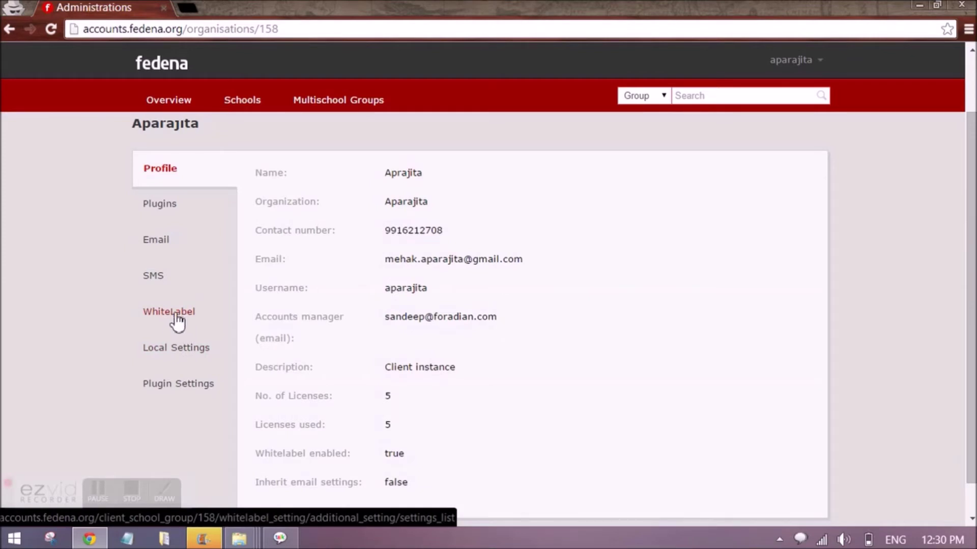
scroll(344, 344, "down", 1)
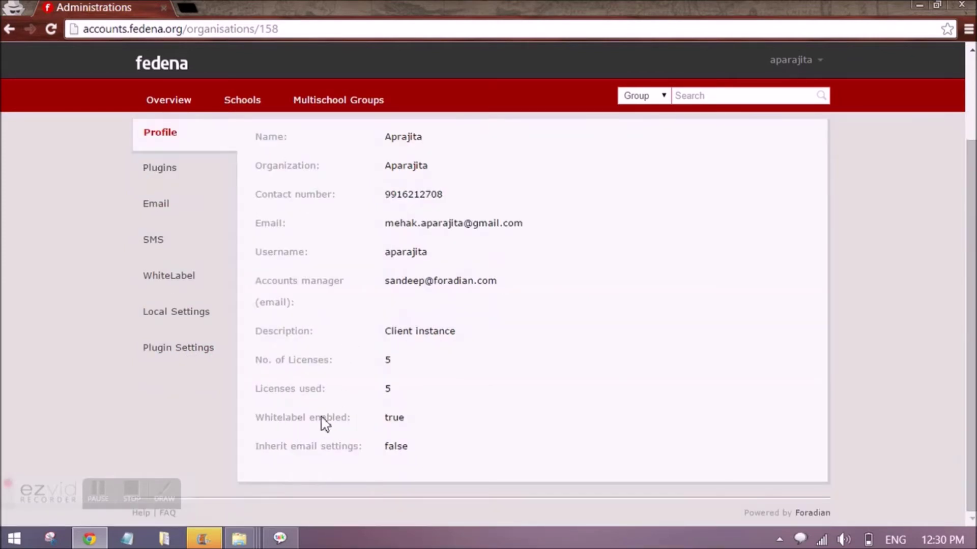
left_click(186, 289)
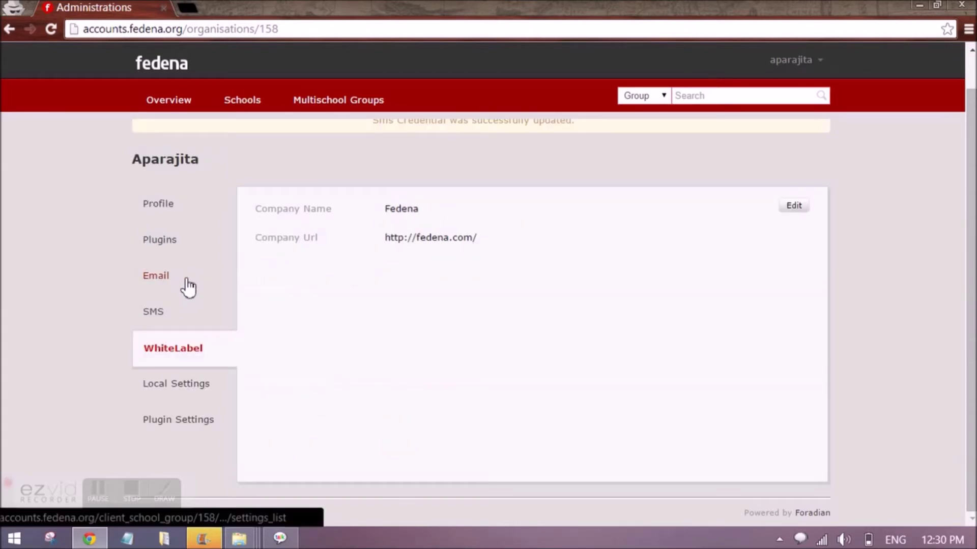
left_click(792, 209)
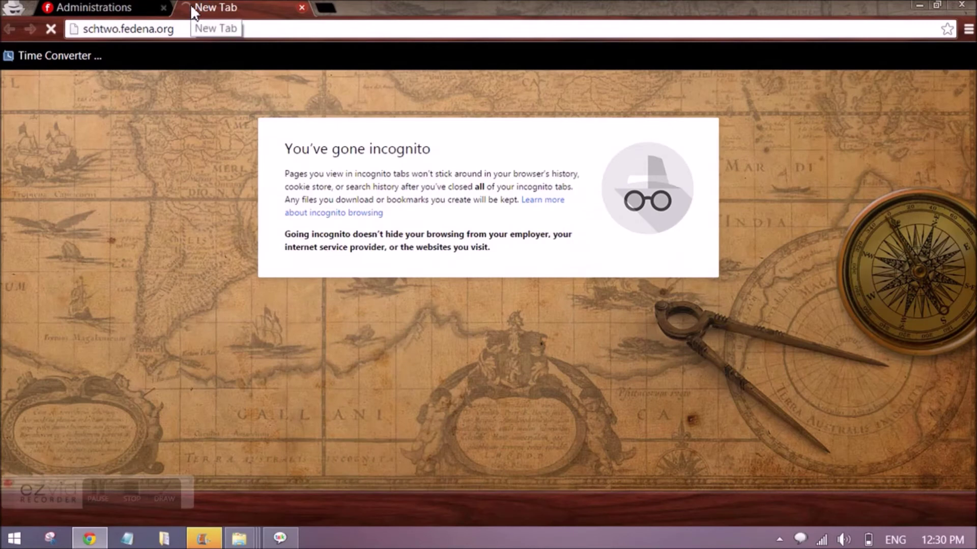
left_click(90, 6)
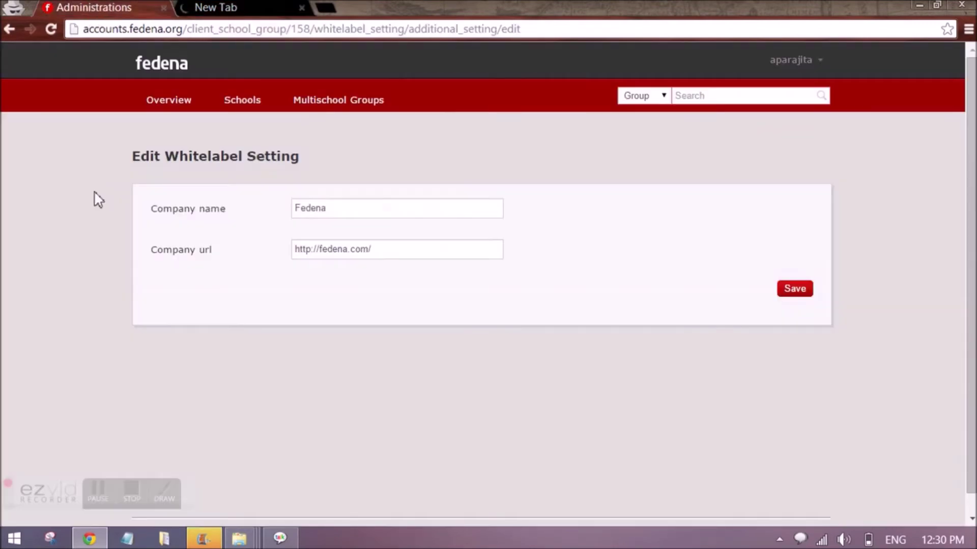
left_click(237, 8)
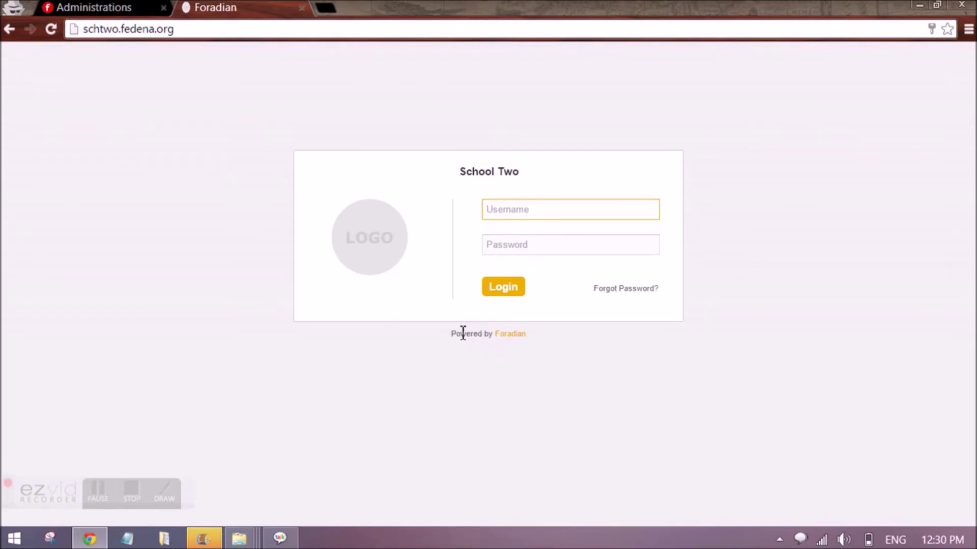
left_click(127, 9)
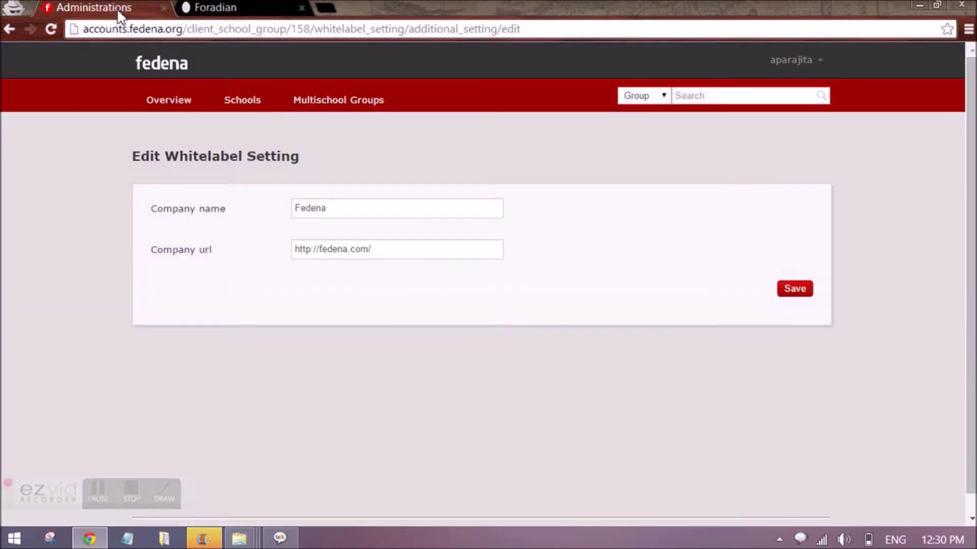
Change the company name to Foradian, check School Two's login, then go back without saving.
left_click(335, 207)
key("BackSpace")
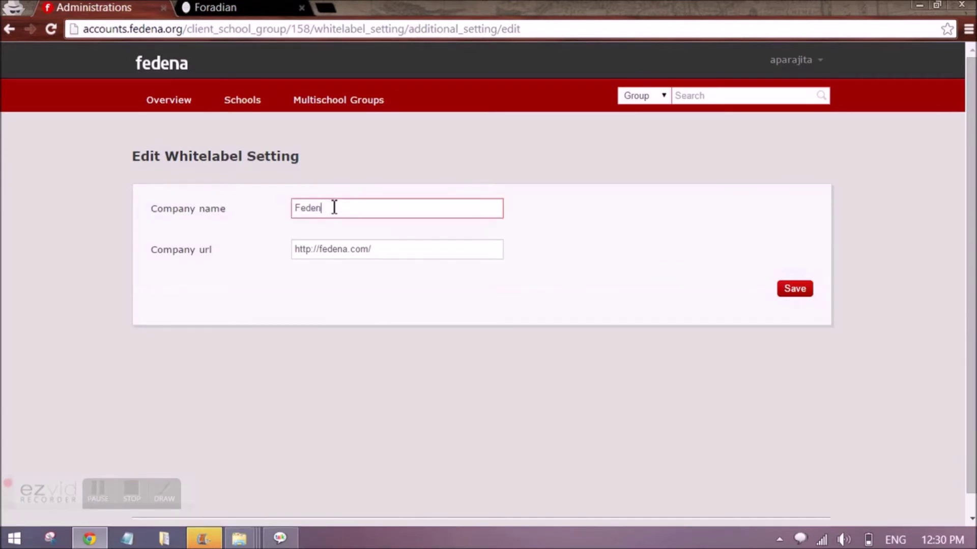
key("BackSpace")
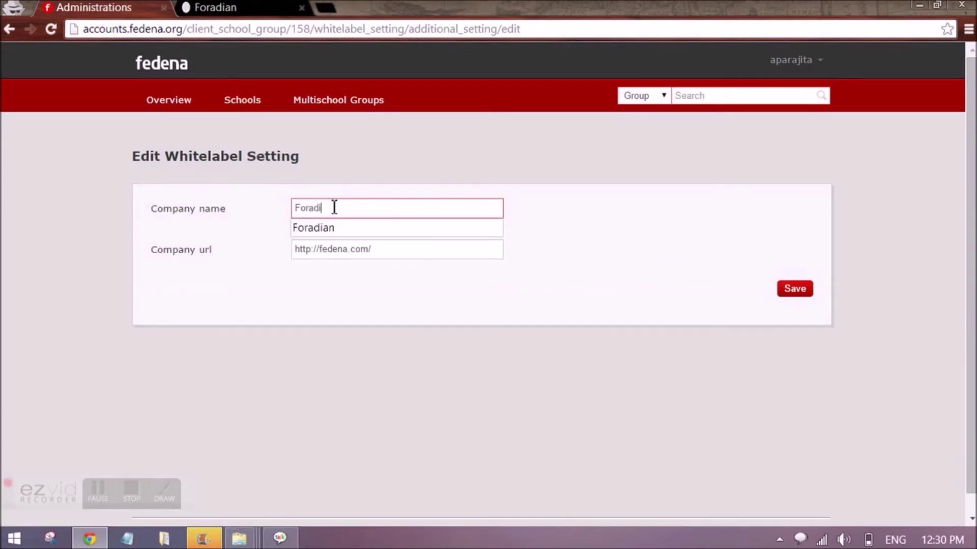
type("oradian")
left_click(620, 275)
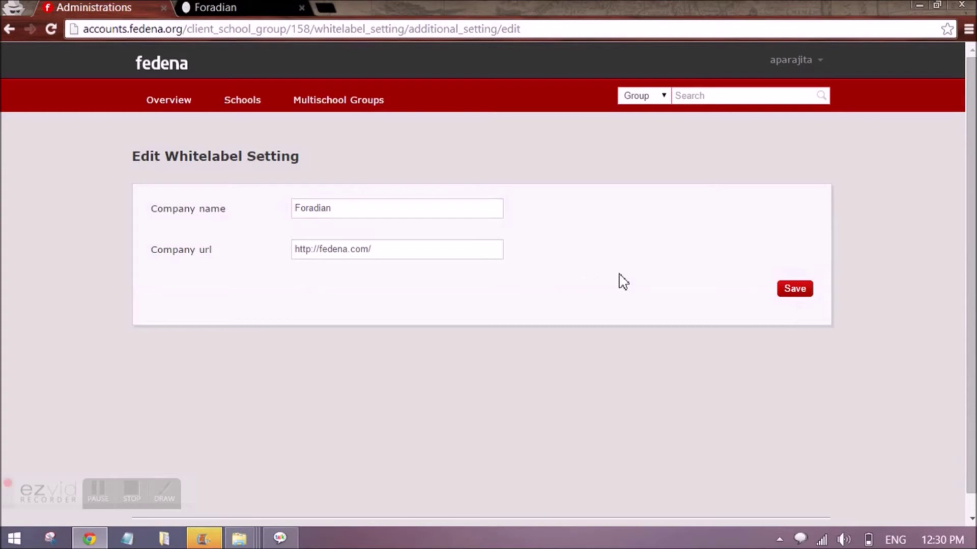
left_click(232, 7)
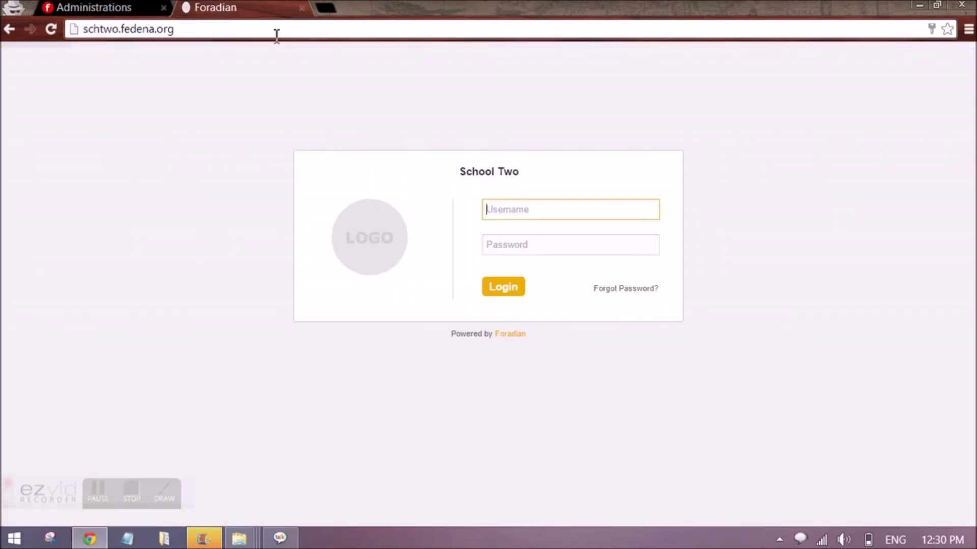
left_click(99, 7)
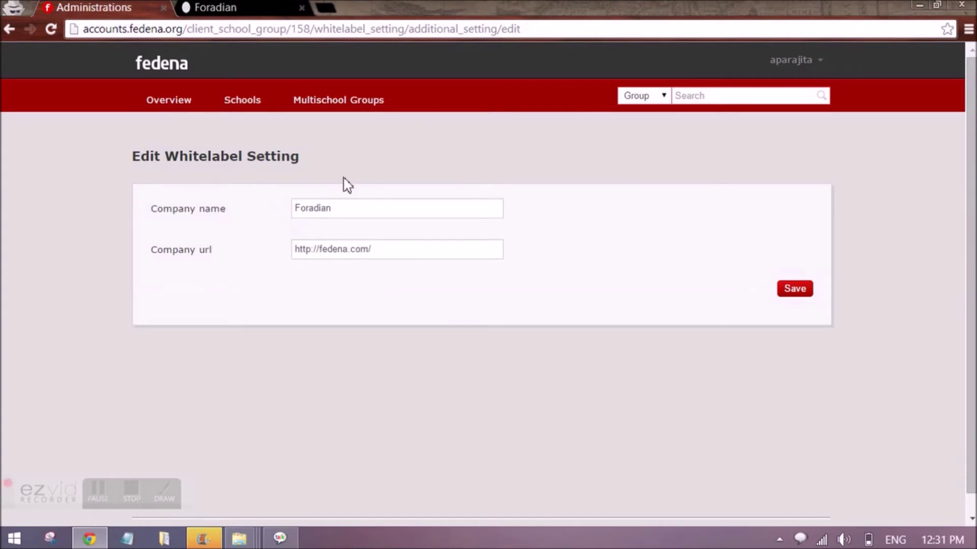
left_click(246, 7)
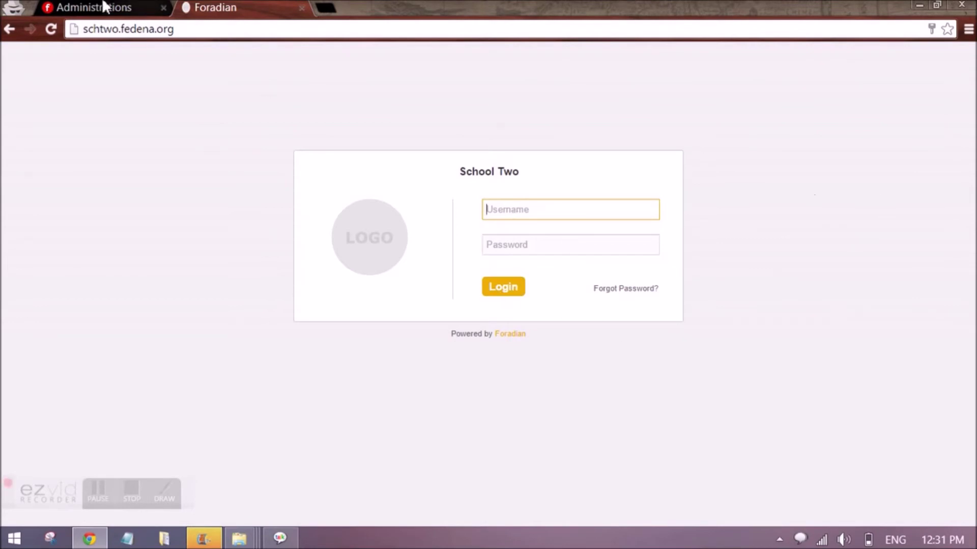
left_click(152, 7)
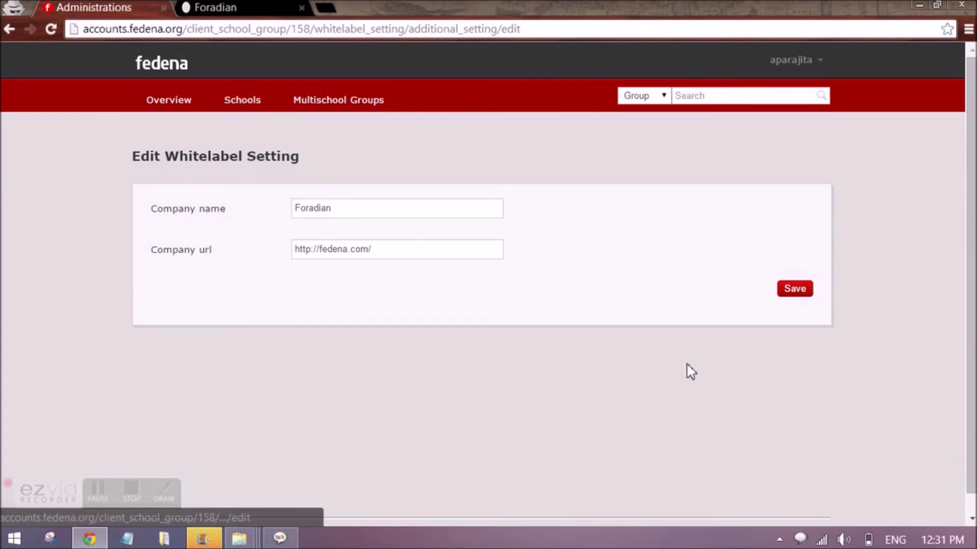
key("alt+Left")
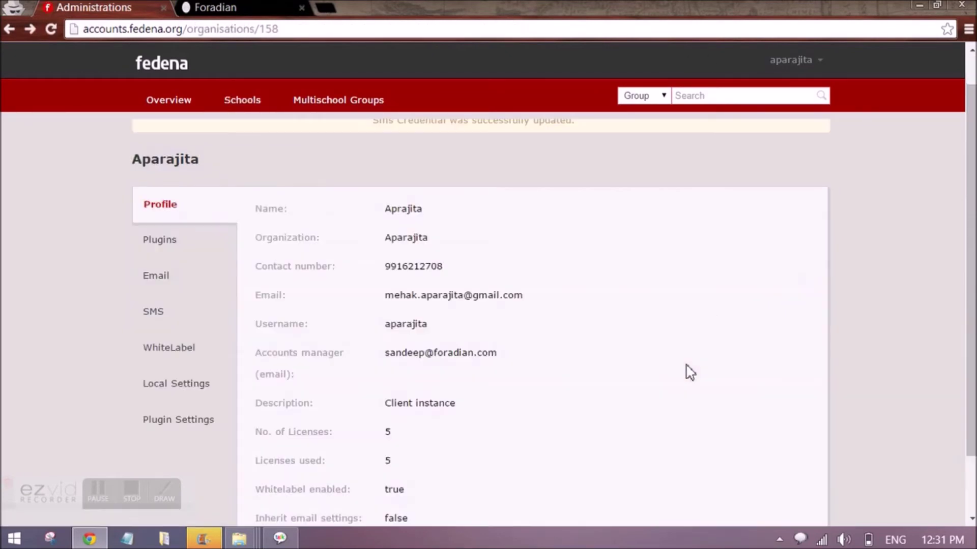
Open Local Settings for editing and browse the theme colours, keeping the orange-red theme.
left_click(166, 388)
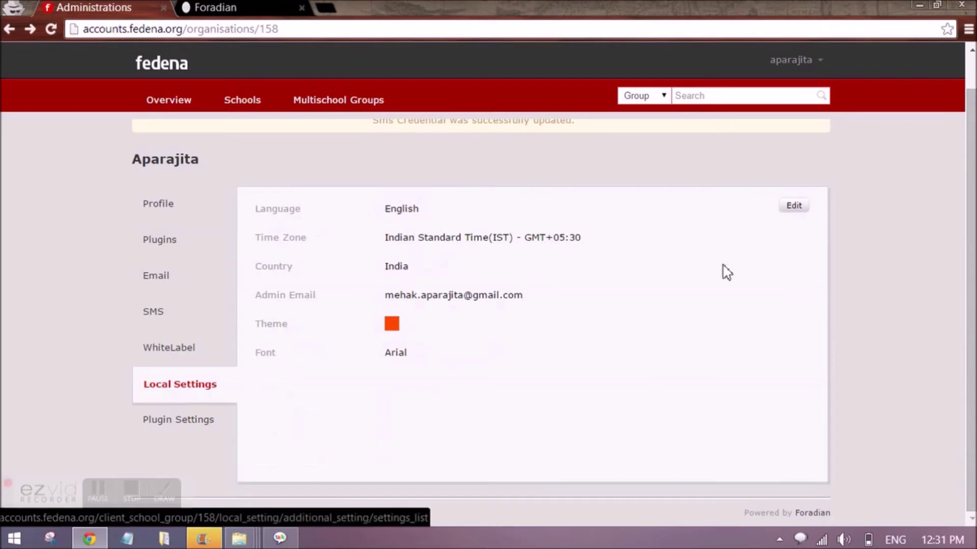
left_click(795, 207)
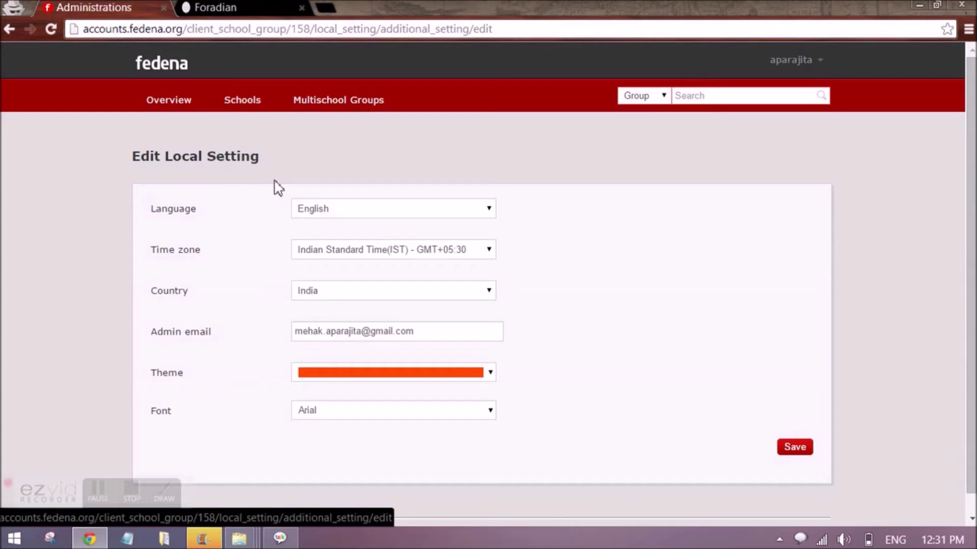
scroll(280, 214, "down", 1)
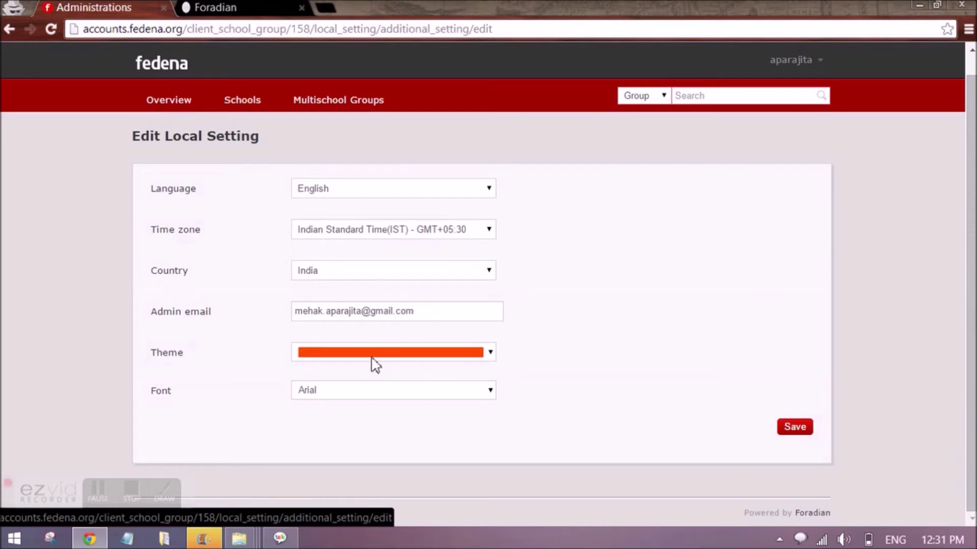
left_click(322, 359)
left_click(389, 428)
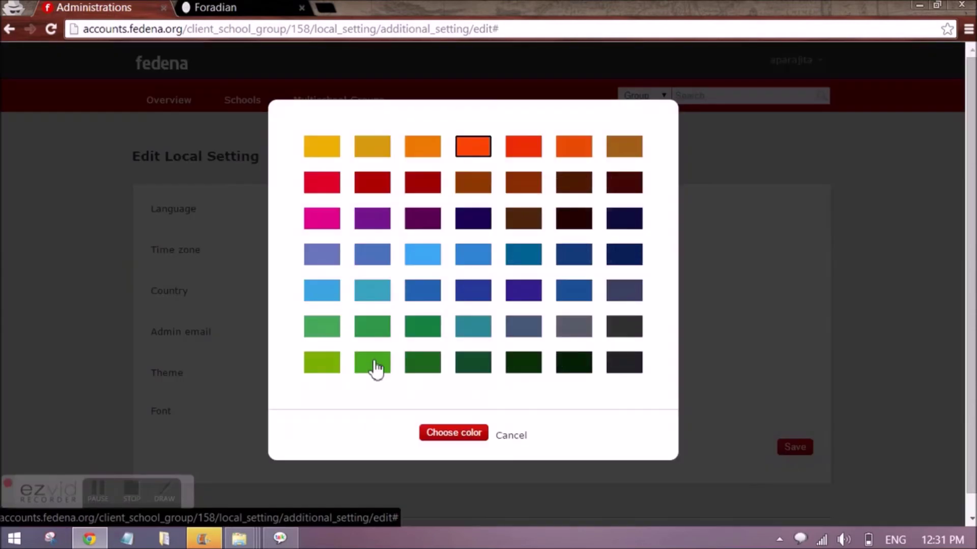
left_click(524, 257)
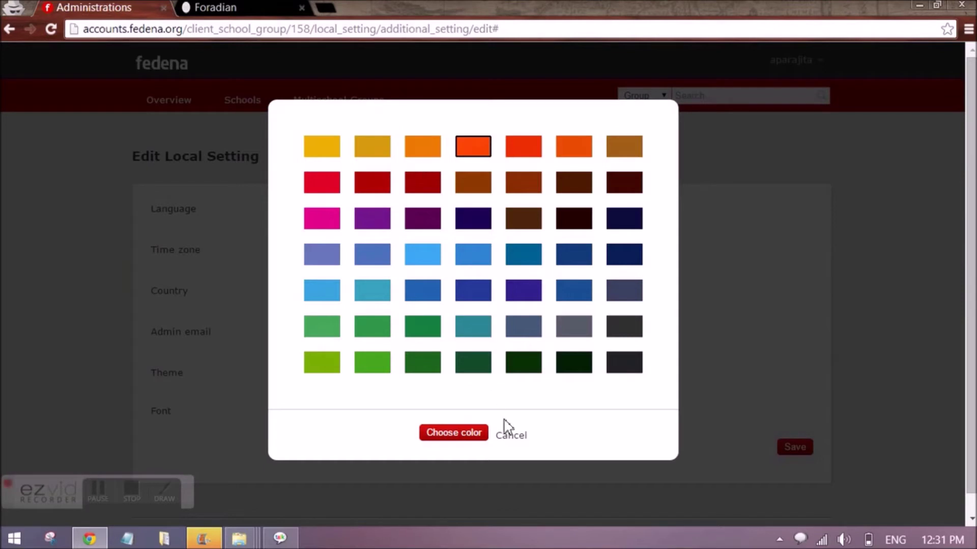
left_click(511, 436)
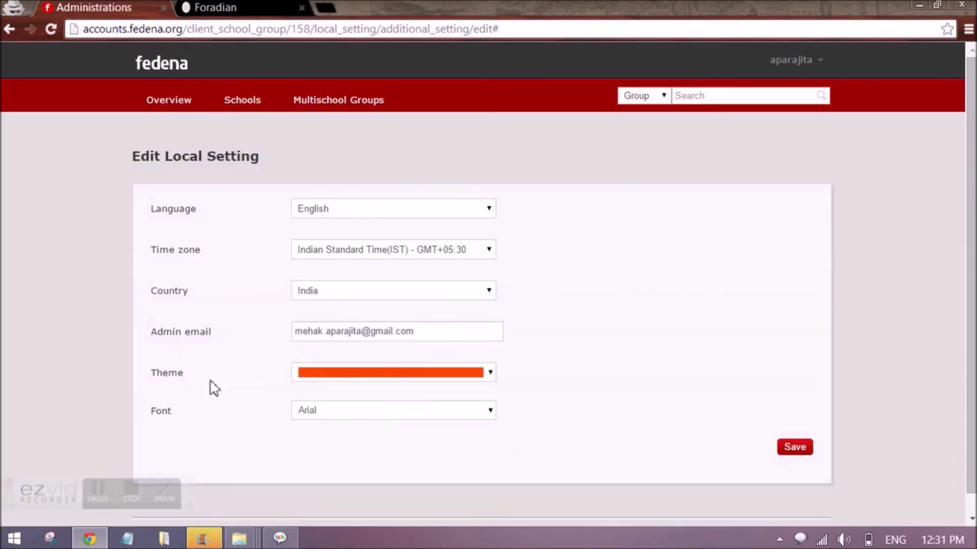
Browse the font list and keep Arial as the font.
left_click(489, 416)
scroll(451, 458, "down", 1)
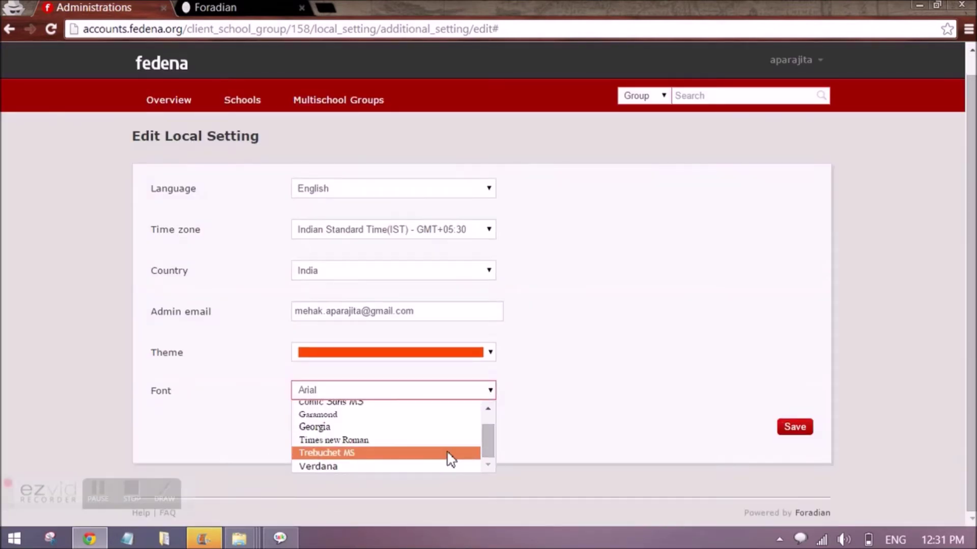
scroll(443, 448, "up", 1)
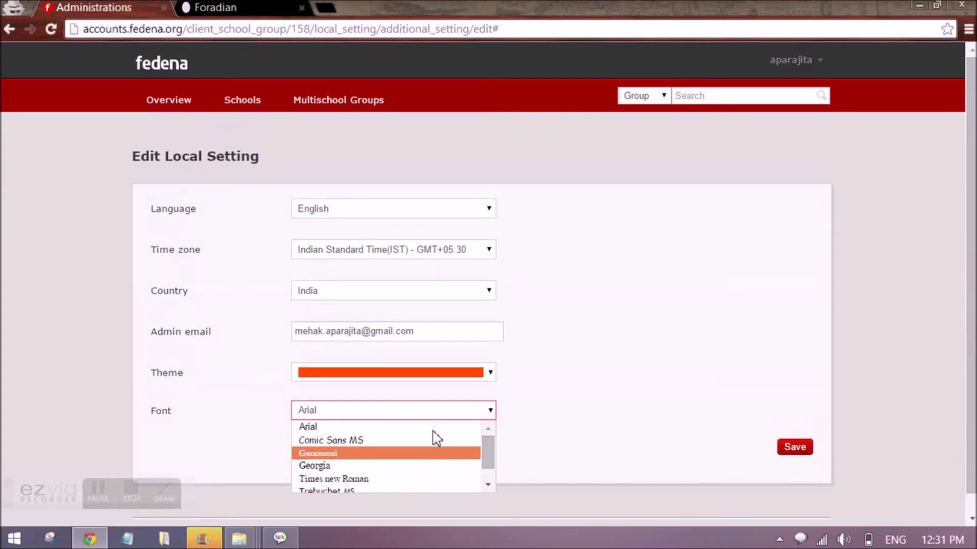
left_click(554, 393)
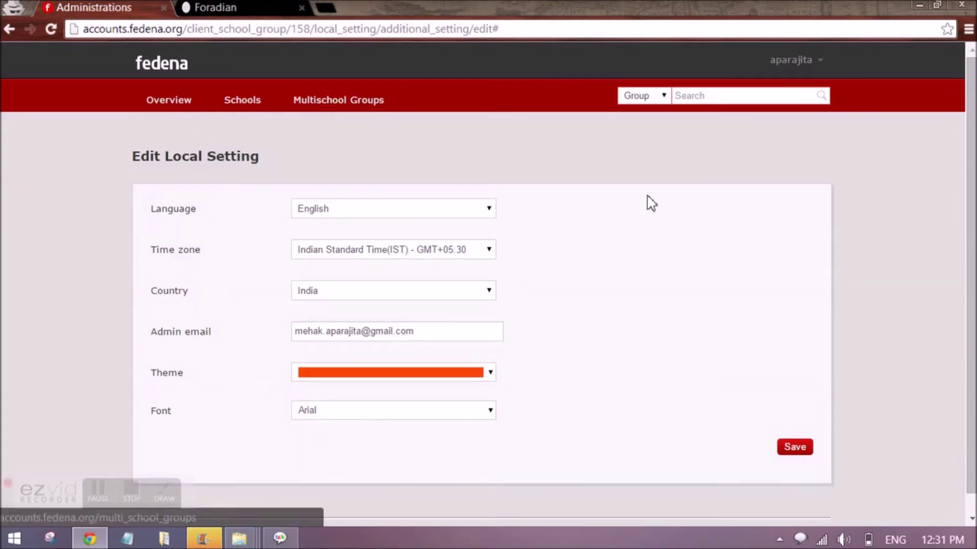
View the Google OAuth client key and secret under Plugin Settings.
key("alt+Left")
key("alt+Left")
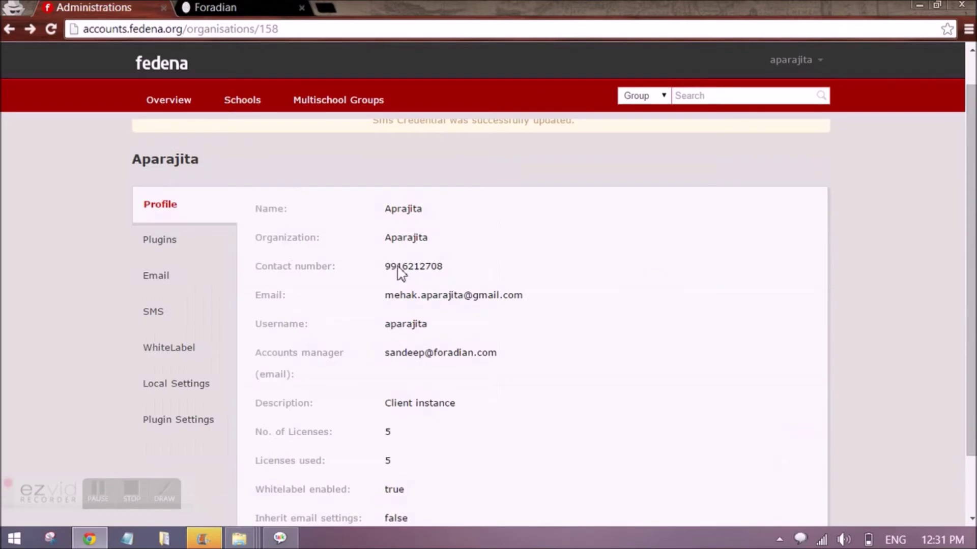
left_click(176, 422)
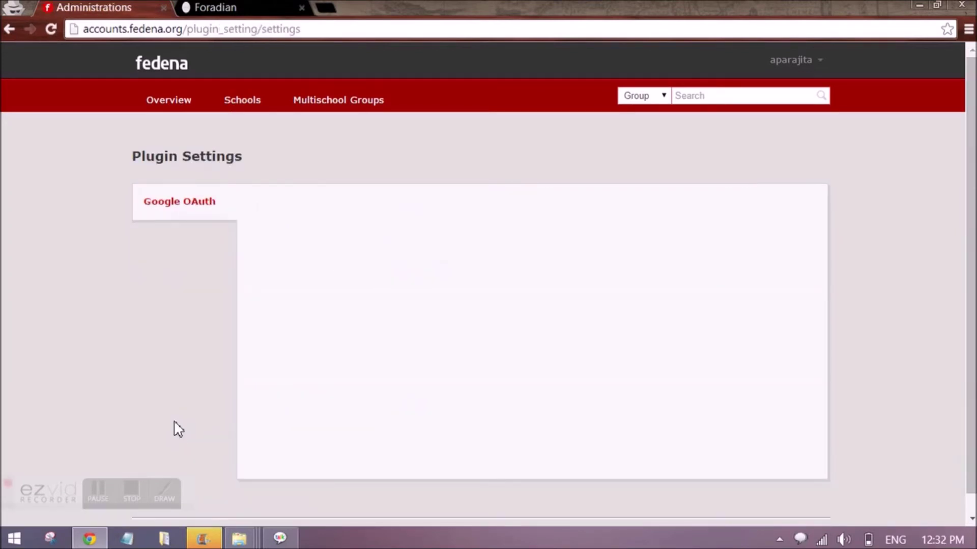
left_click(195, 206)
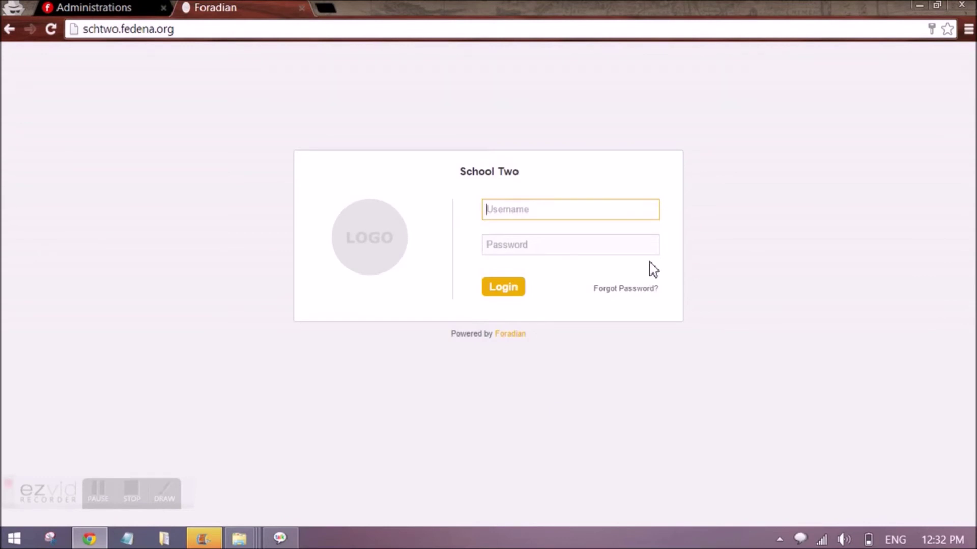
left_click(92, 6)
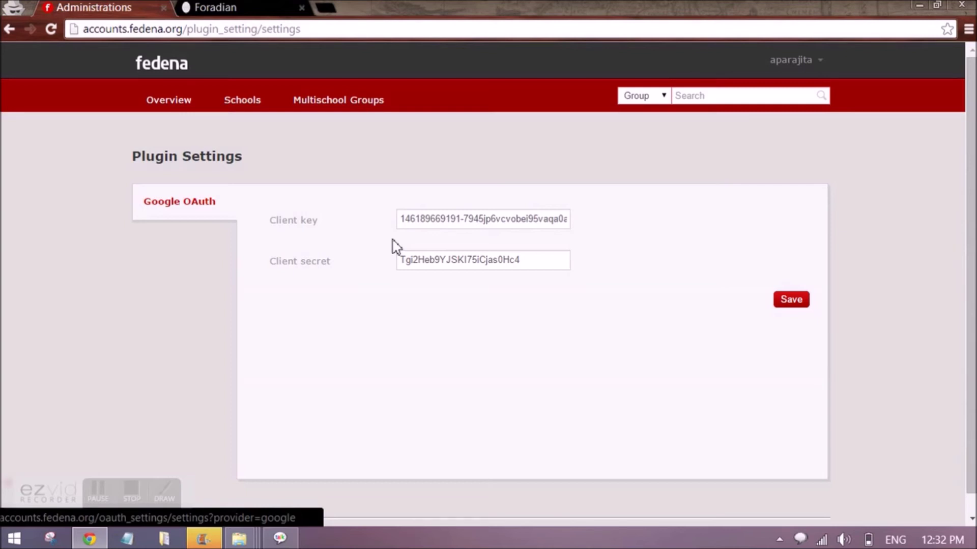
Return to the Company profile and open the list of schools.
left_click(797, 61)
left_click(763, 104)
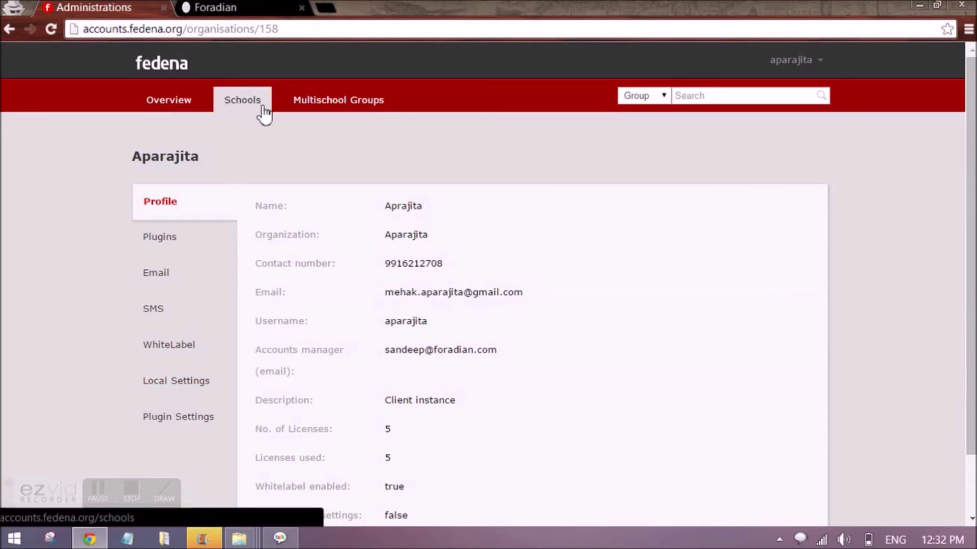
left_click(242, 104)
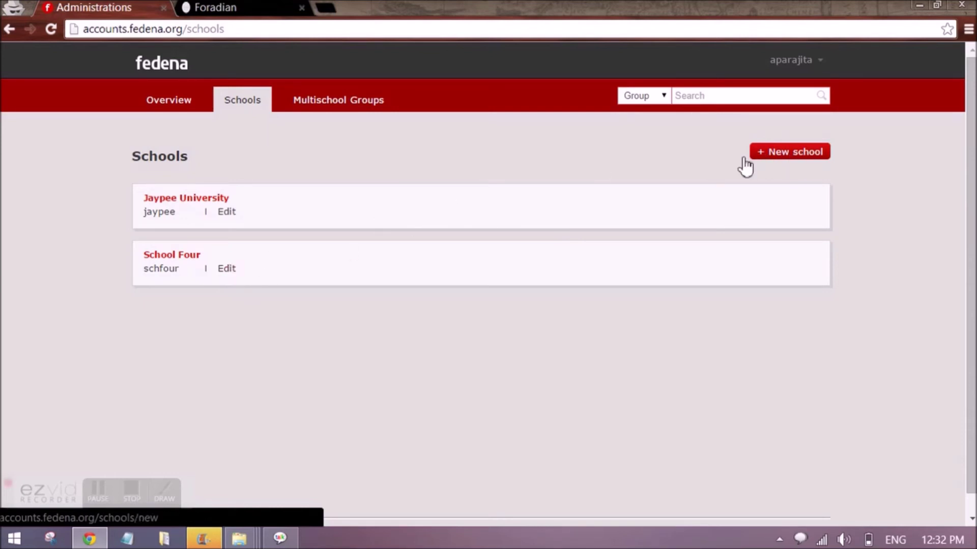
Open School Four's edit form and look over its name field.
left_click(229, 271)
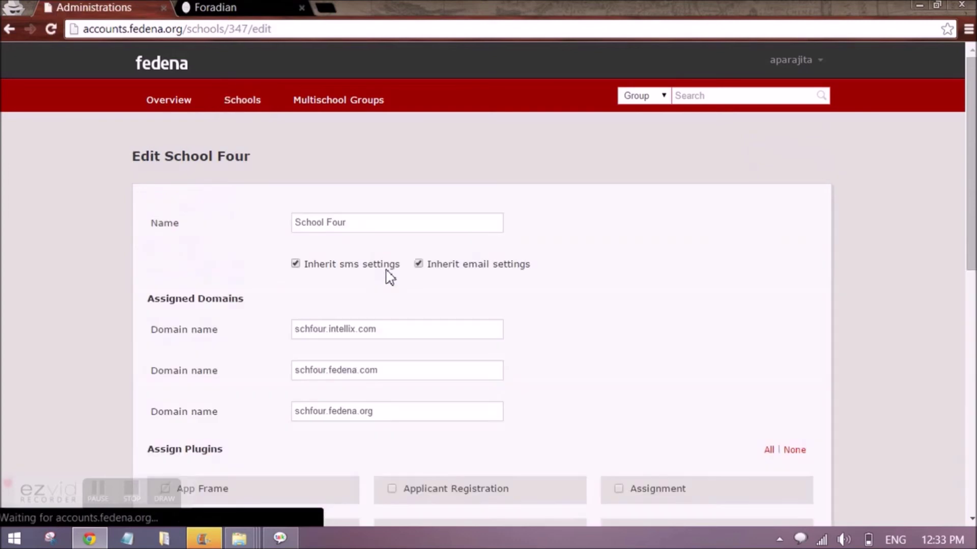
scroll(389, 276, "down", 2)
scroll(389, 278, "up", 2)
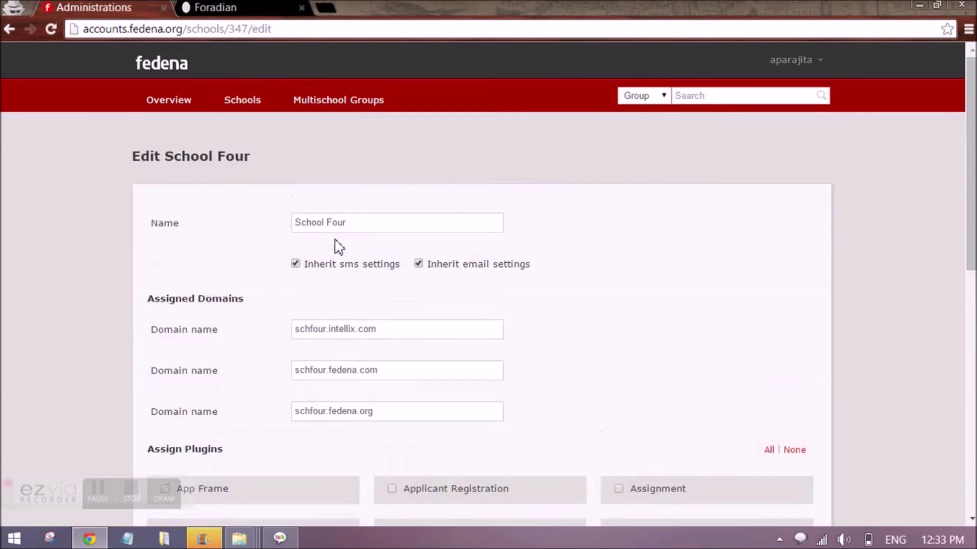
left_click_drag(354, 219, 297, 223)
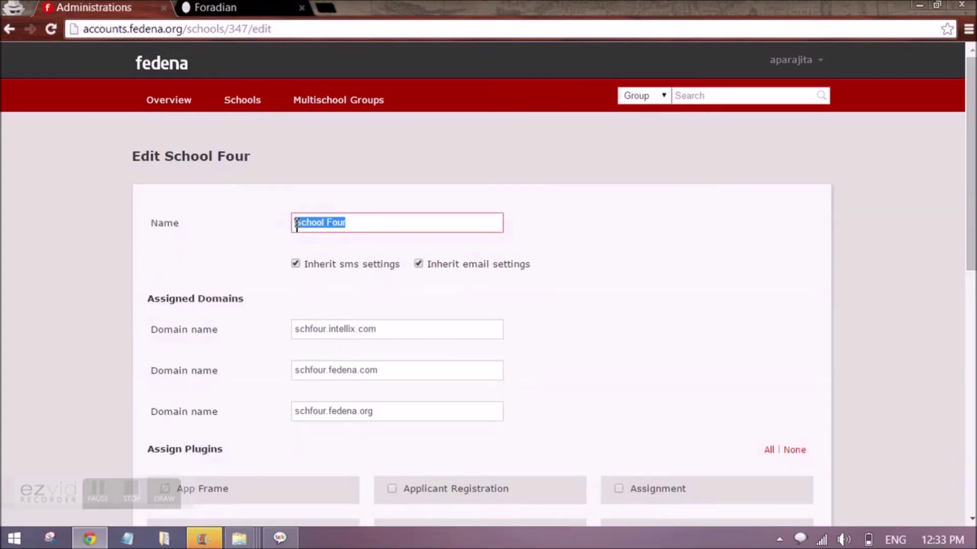
left_click(359, 227)
left_click(569, 219)
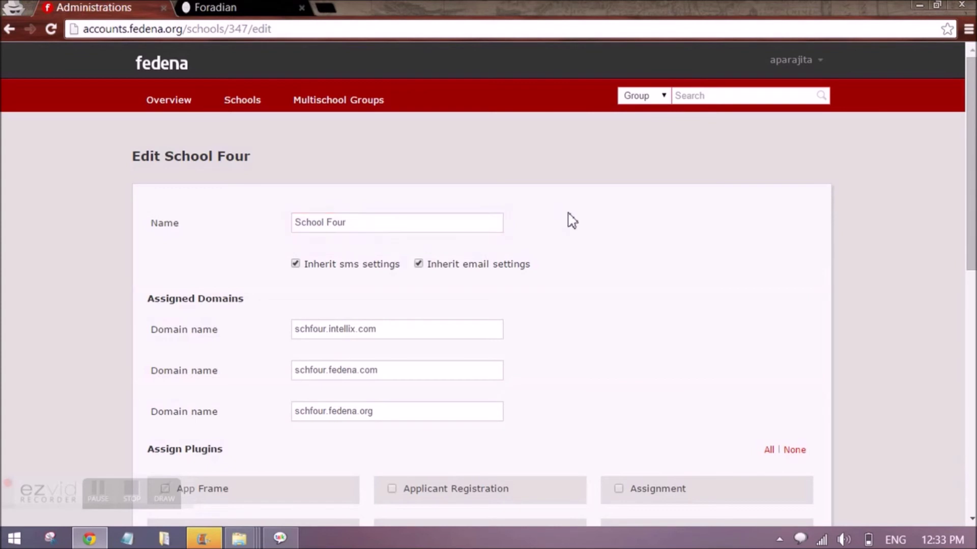
scroll(572, 222, "down", 1)
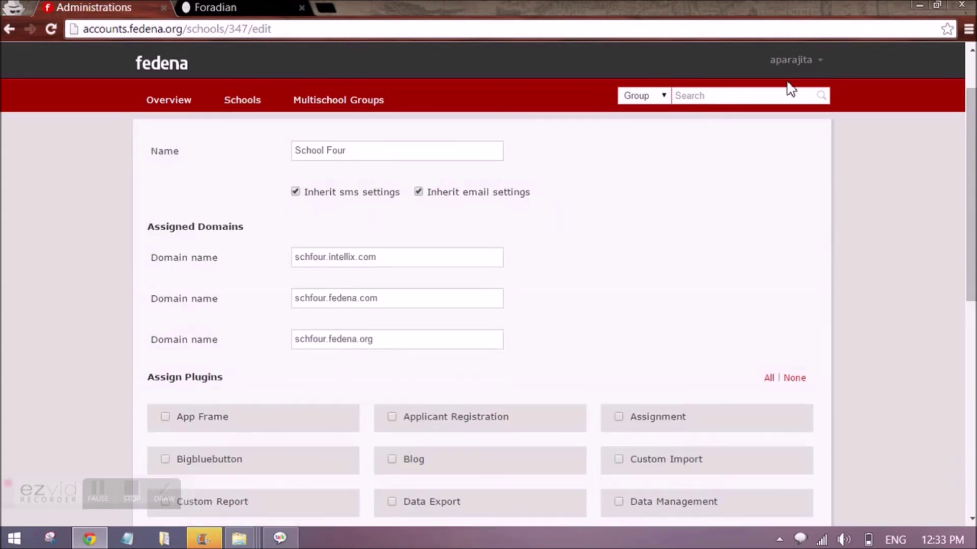
Untick Inherit email settings and Inherit sms settings for School Four.
left_click(816, 69)
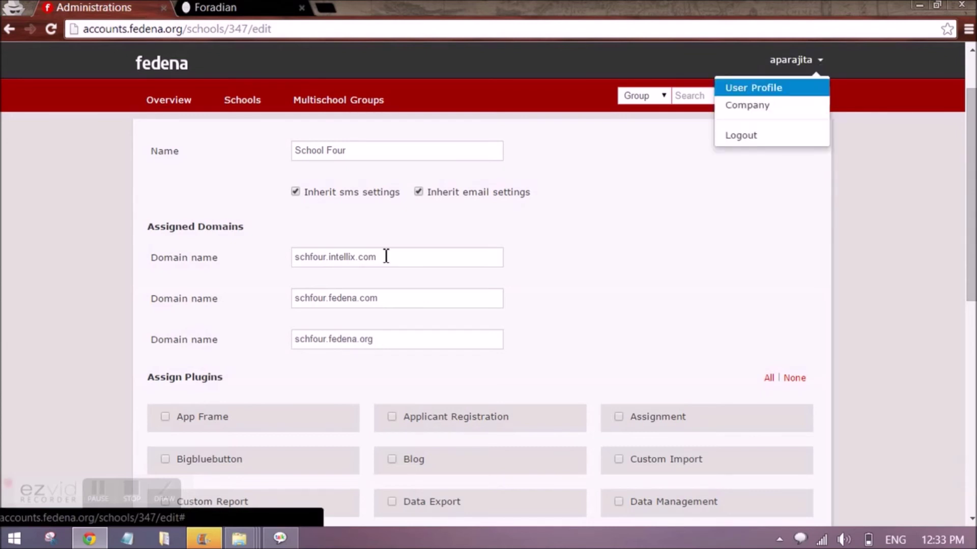
left_click_drag(351, 222, 294, 191)
left_click(531, 188)
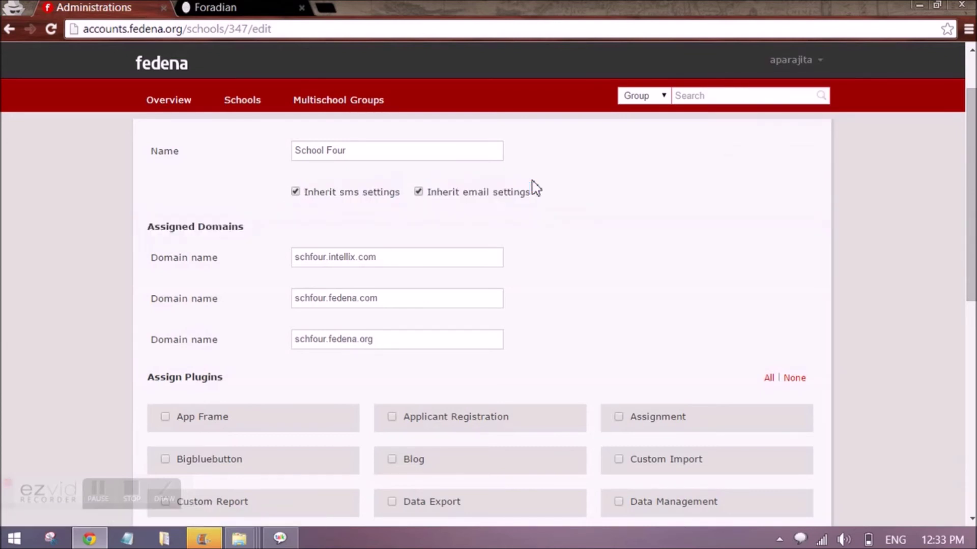
left_click(418, 192)
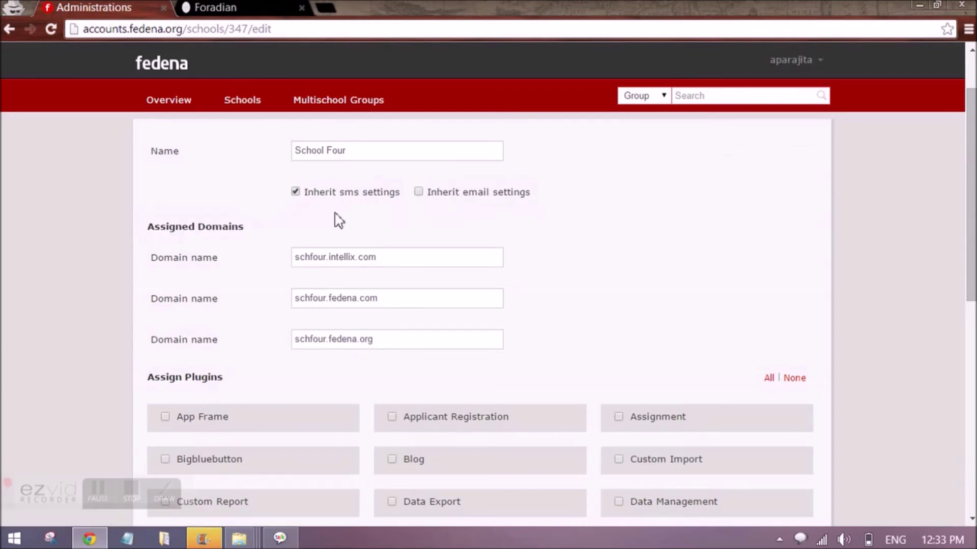
left_click(295, 192)
left_click_drag(363, 151, 293, 151)
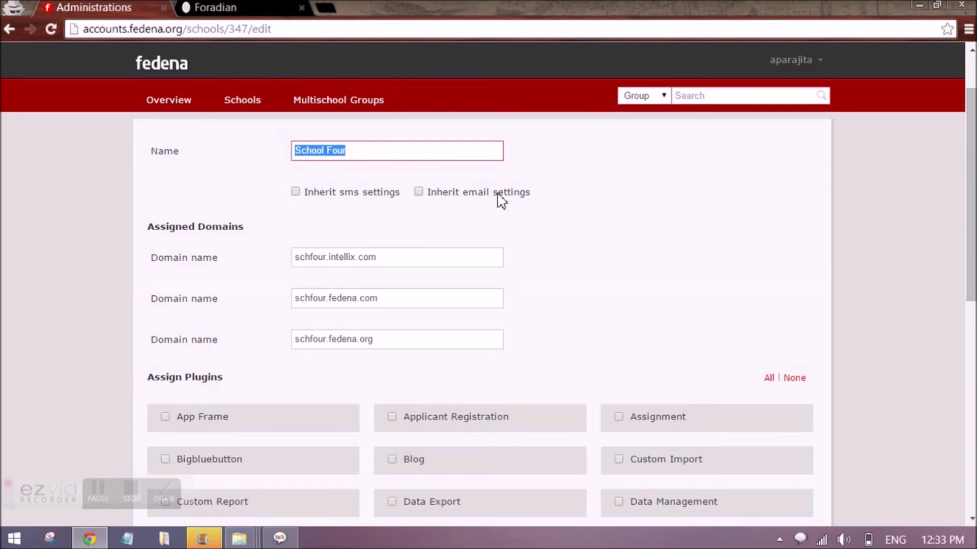
Delete schfour.intellix.com from School Four's first Domain name field.
left_click(504, 217)
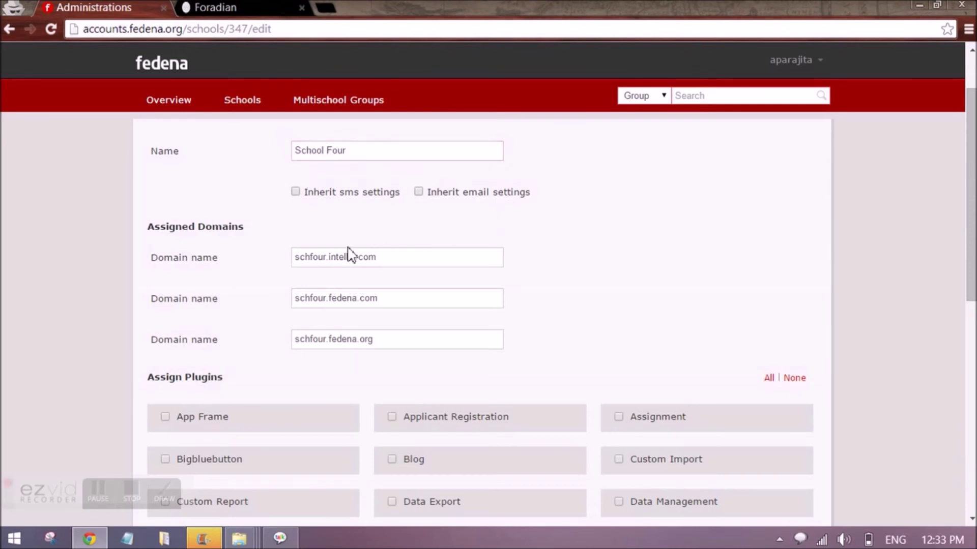
scroll(351, 257, "down", 1)
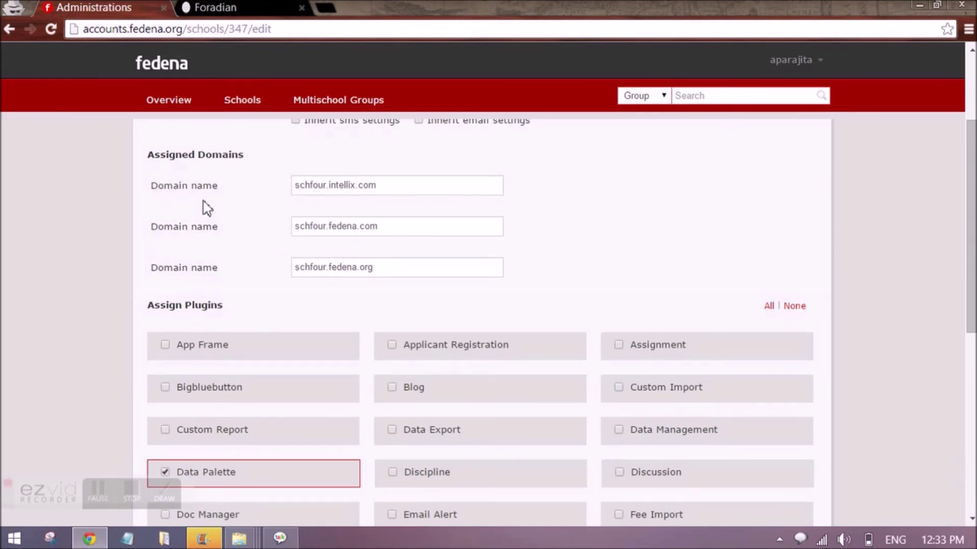
left_click_drag(381, 186, 286, 182)
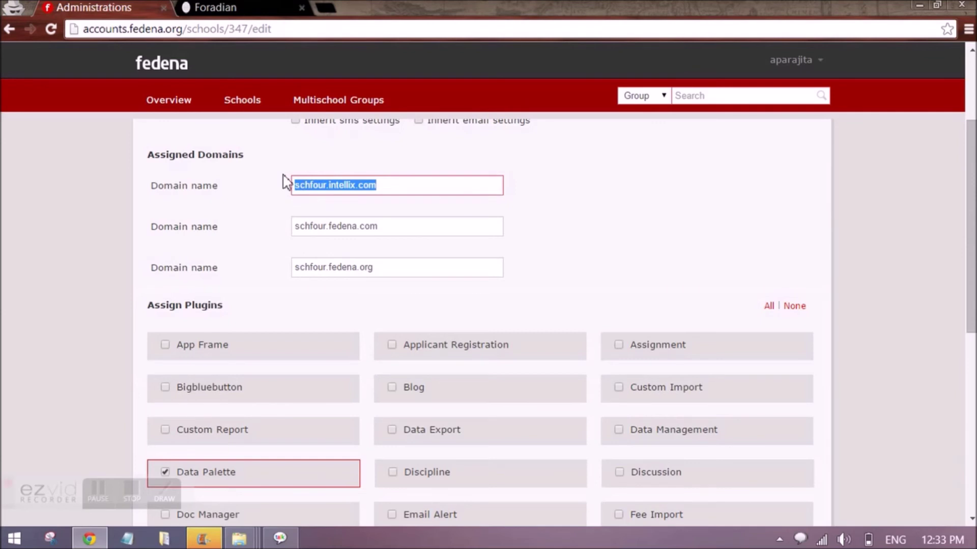
key("BackSpace")
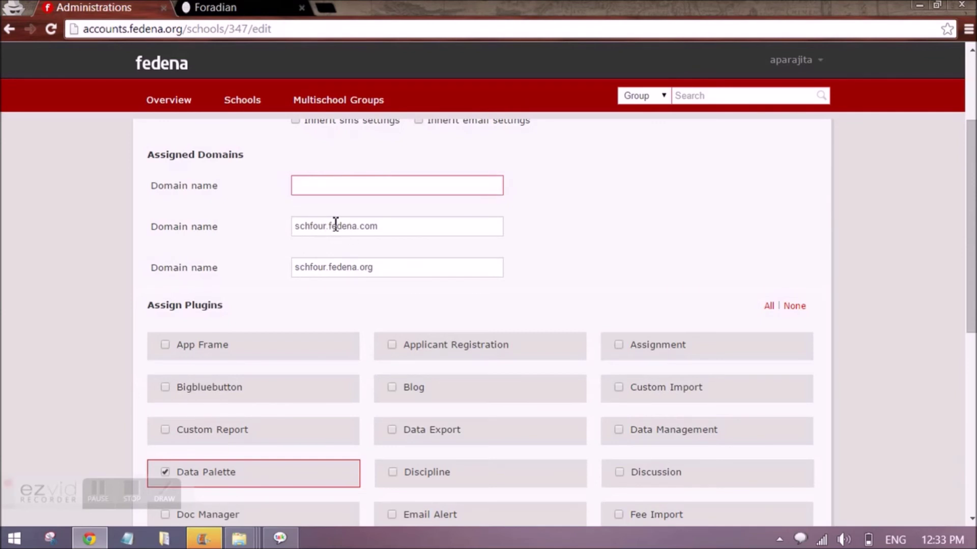
Inspect the remaining schfour.fedena.com domain, briefly checking the School Two login tab.
left_click_drag(330, 223, 391, 224)
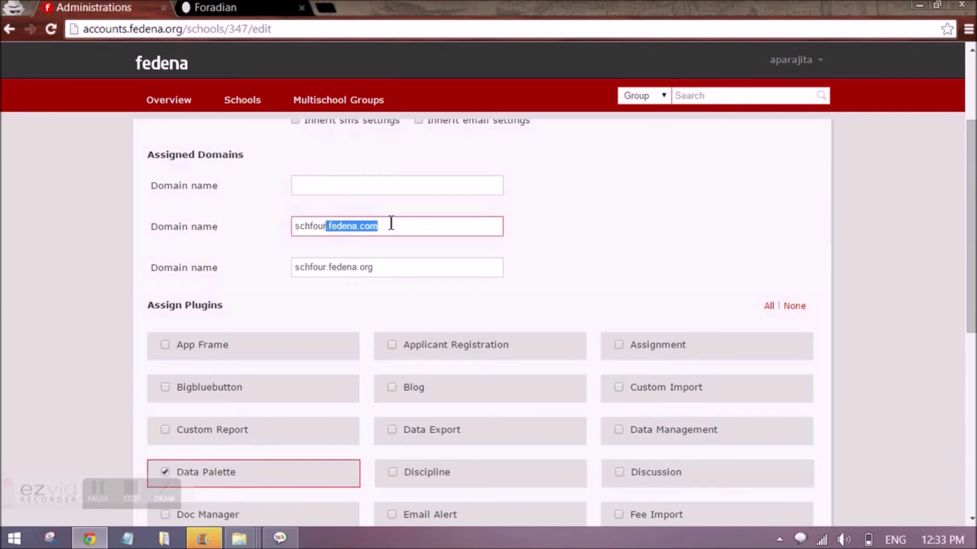
left_click(394, 226)
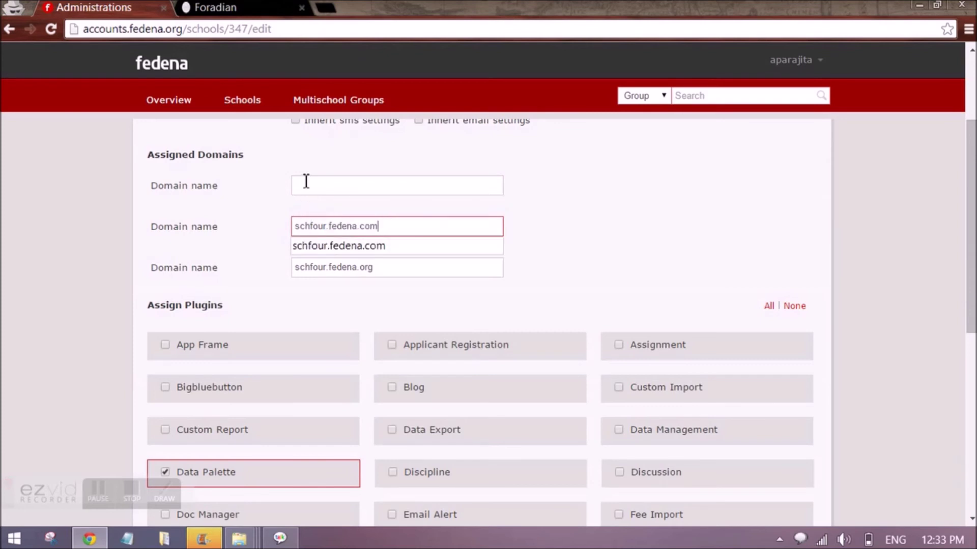
left_click_drag(329, 226, 295, 228)
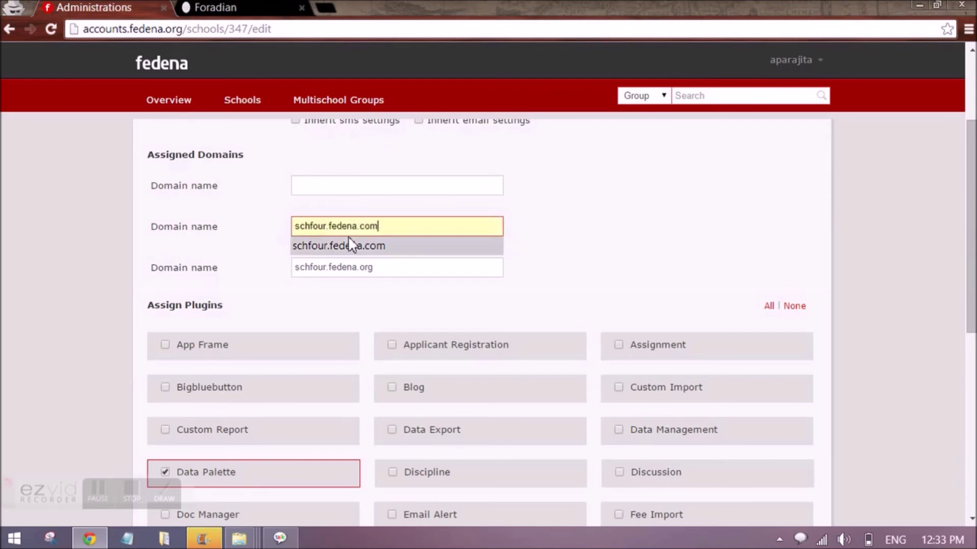
left_click(378, 230)
left_click_drag(389, 228, 285, 234)
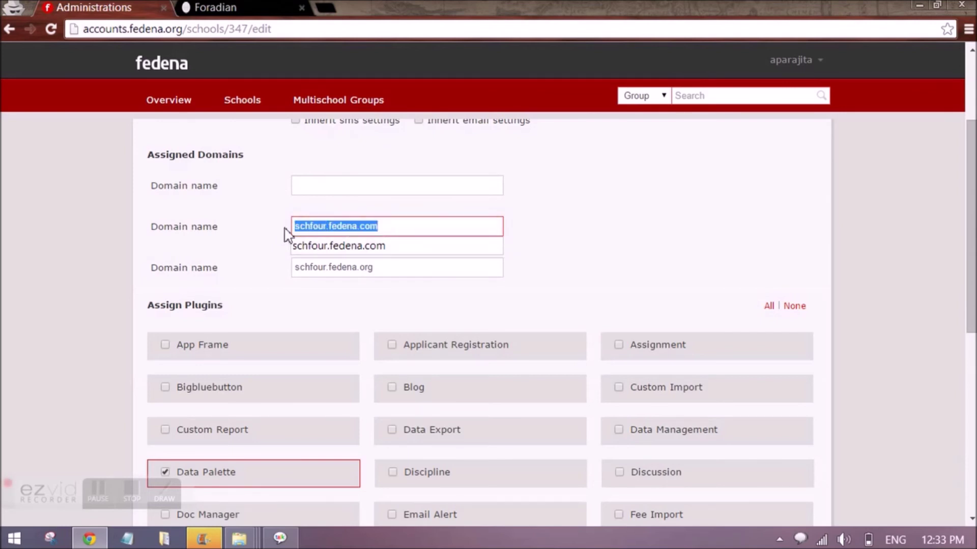
left_click(235, 12)
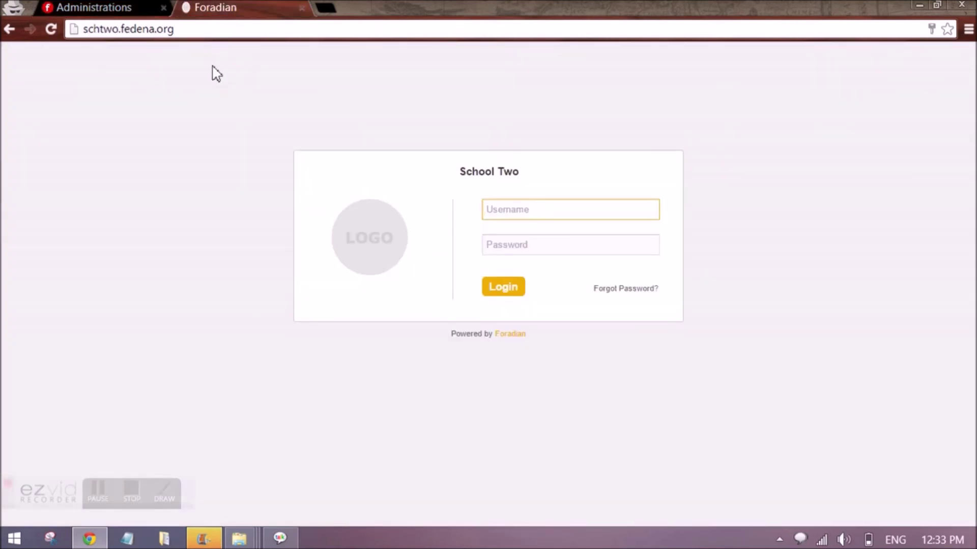
left_click(171, 13)
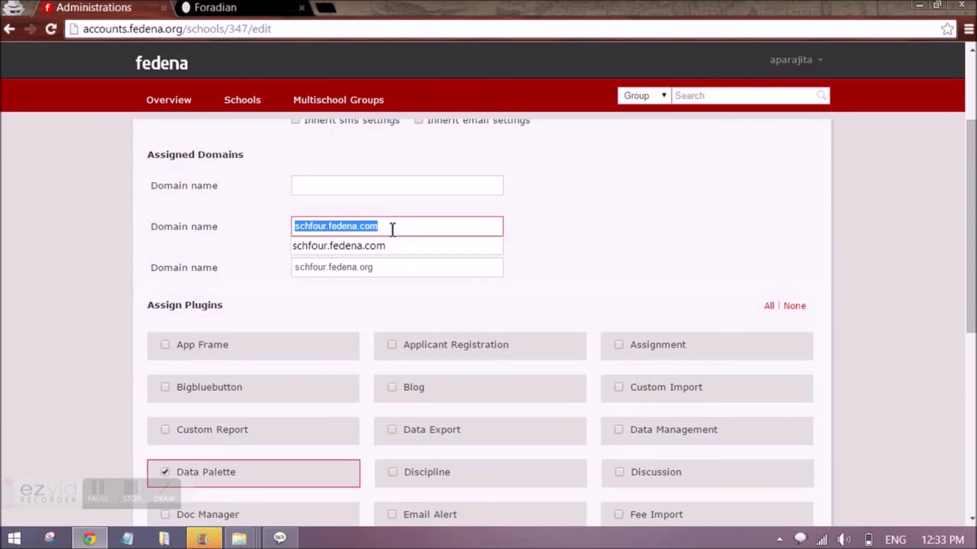
left_click(554, 243)
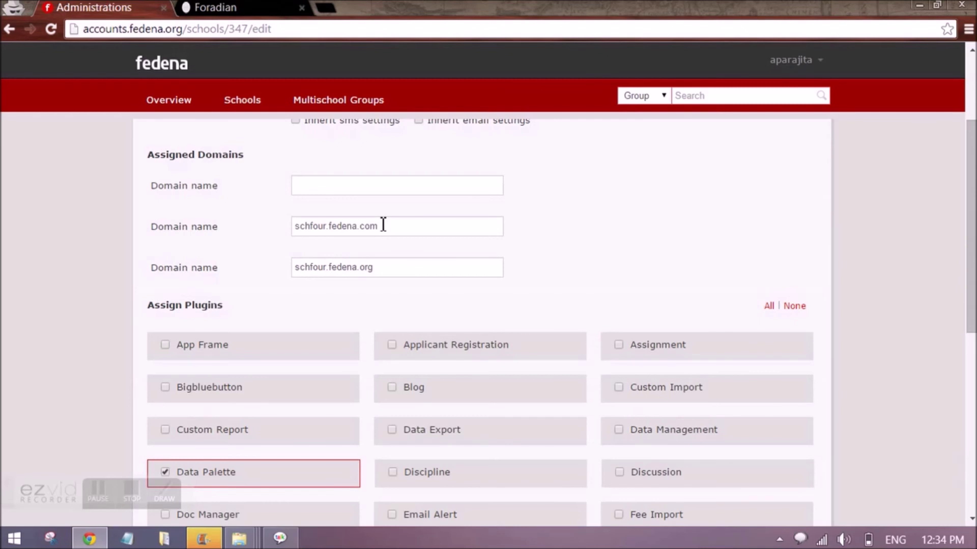
left_click(341, 227)
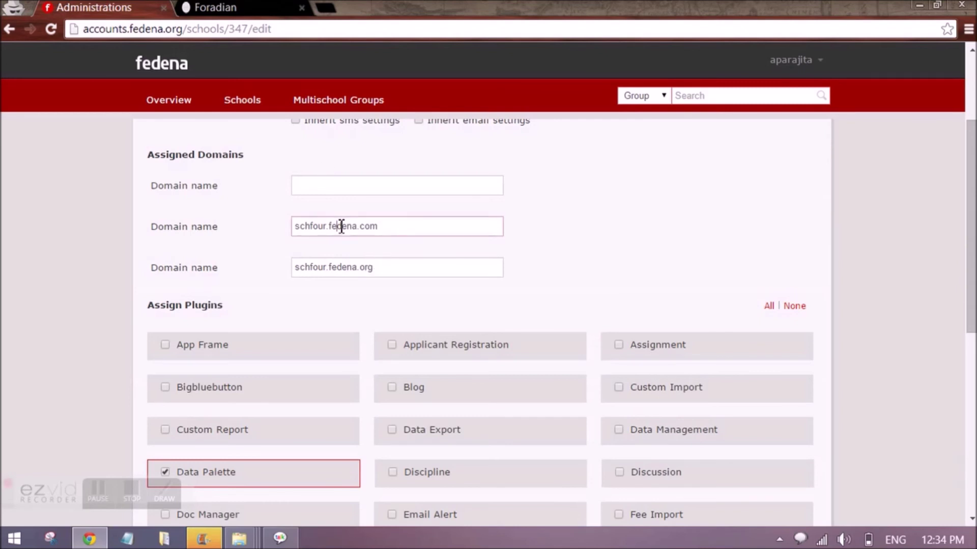
double_click(341, 227)
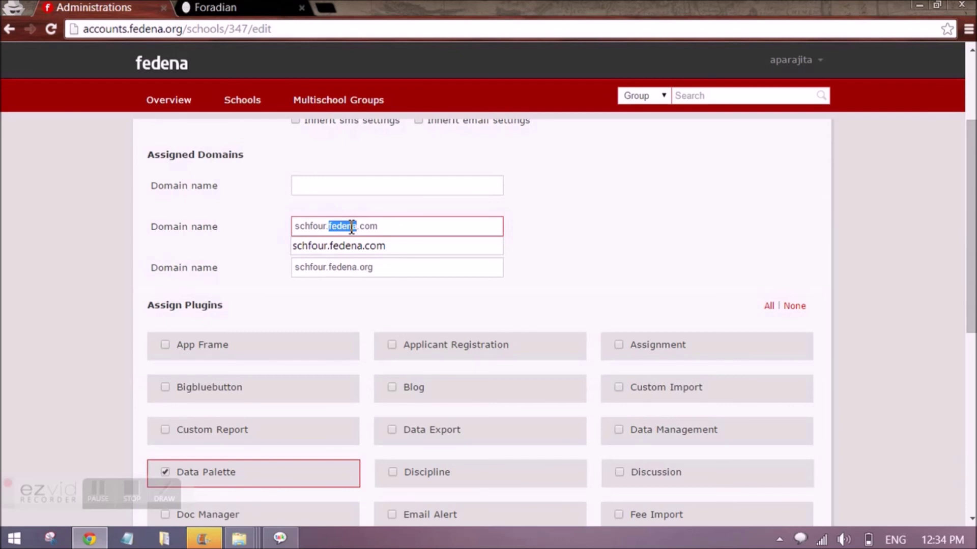
left_click(540, 239)
scroll(556, 245, "down", 3)
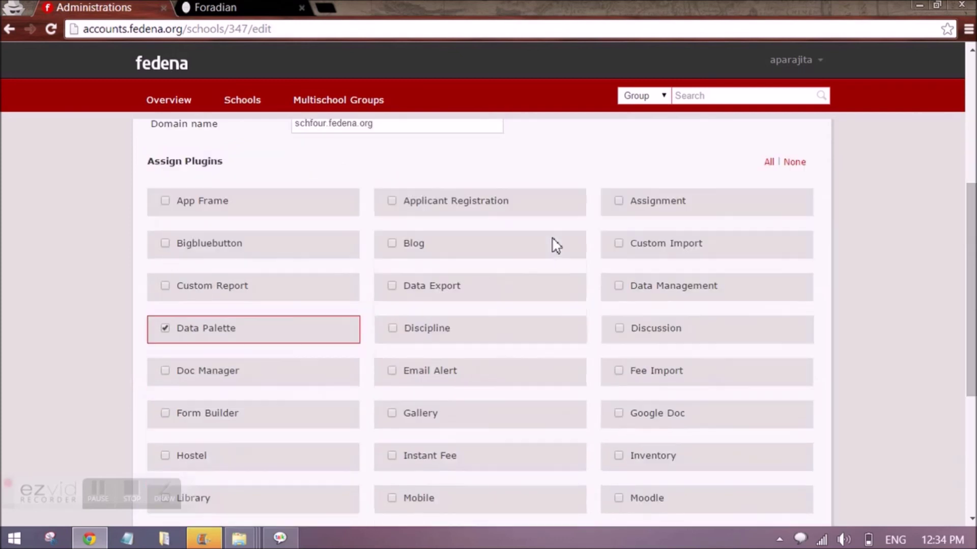
scroll(405, 165, "down", 2)
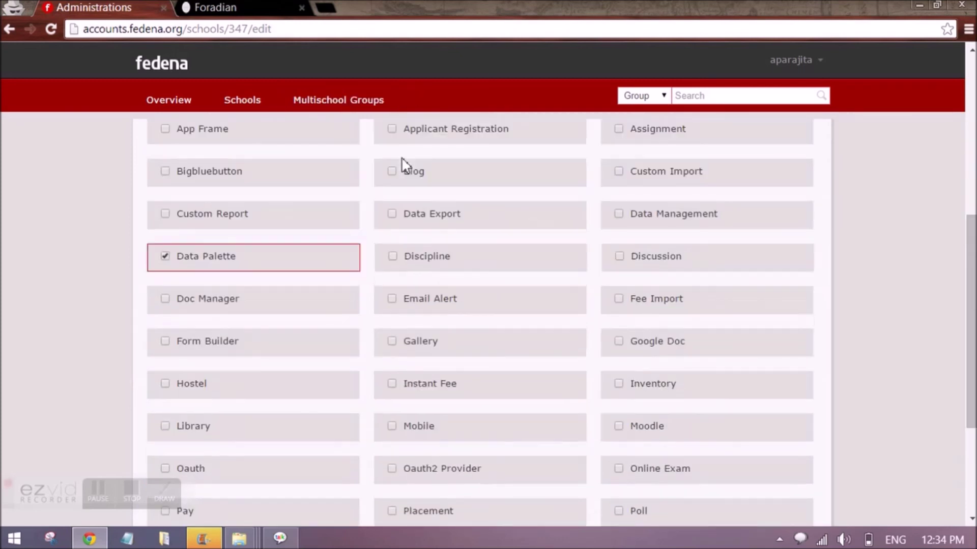
scroll(404, 166, "up", 2)
scroll(404, 166, "down", 2)
scroll(404, 165, "up", 2)
scroll(275, 253, "down", 2)
scroll(702, 303, "down", 2)
scroll(257, 262, "up", 6)
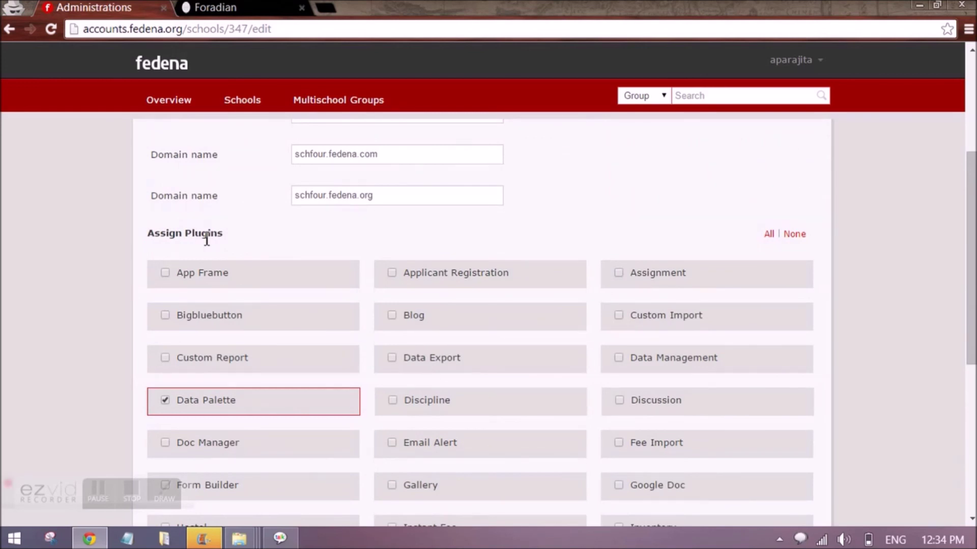
scroll(206, 240, "down", 2)
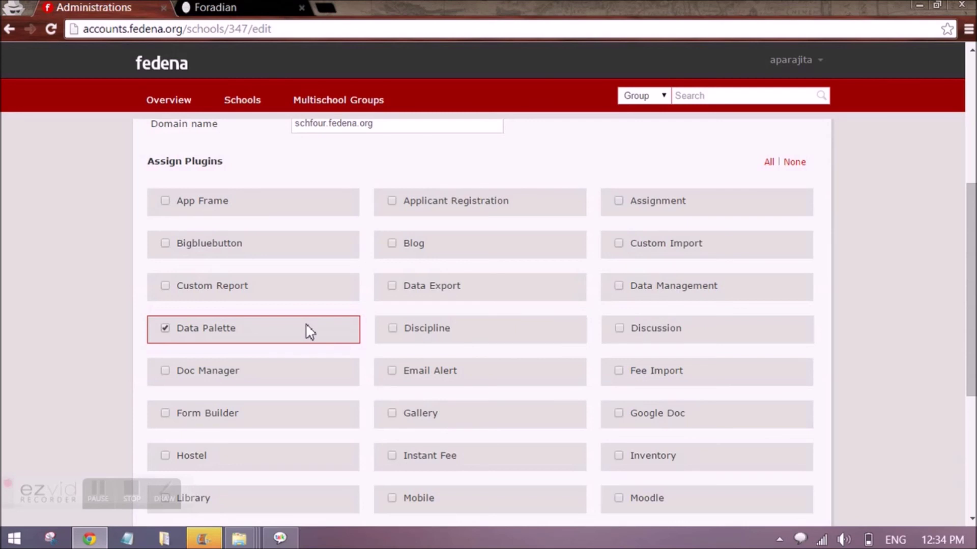
scroll(308, 332, "down", 2)
scroll(525, 244, "down", 2)
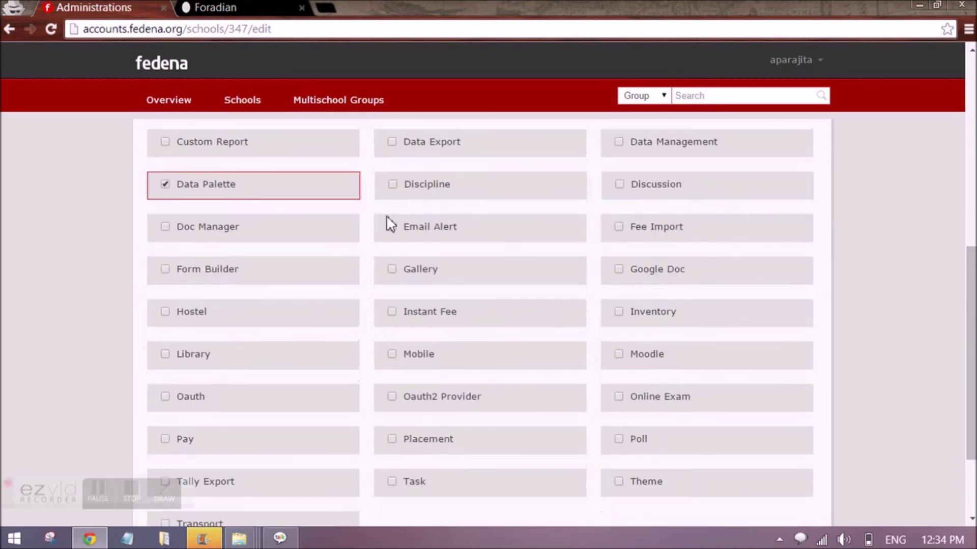
scroll(584, 300, "up", 3)
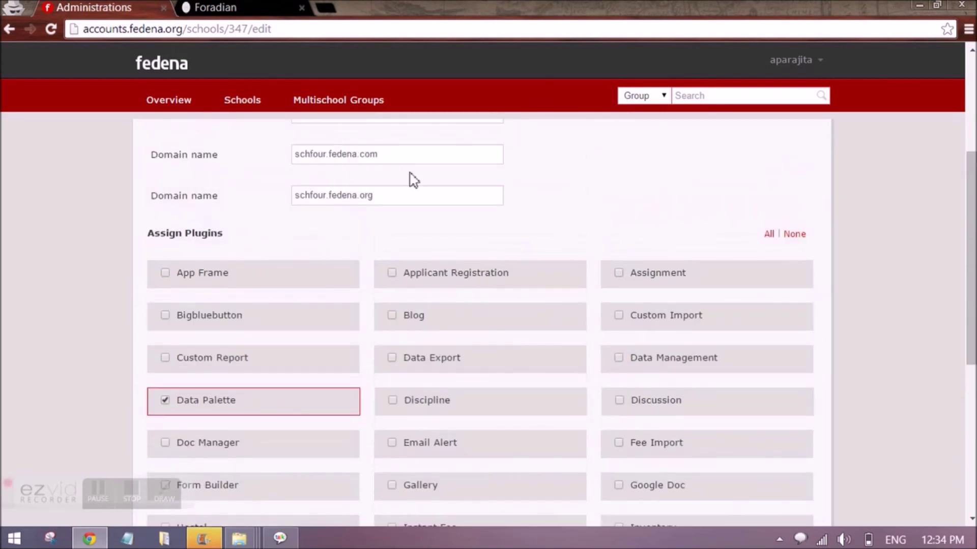
scroll(509, 254, "down", 3)
scroll(747, 402, "down", 2)
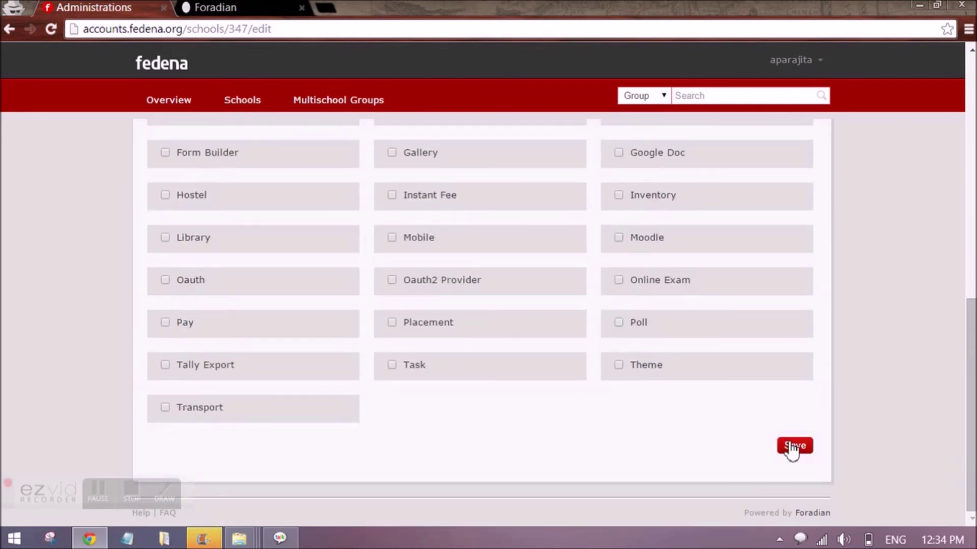
scroll(497, 395, "up", 9)
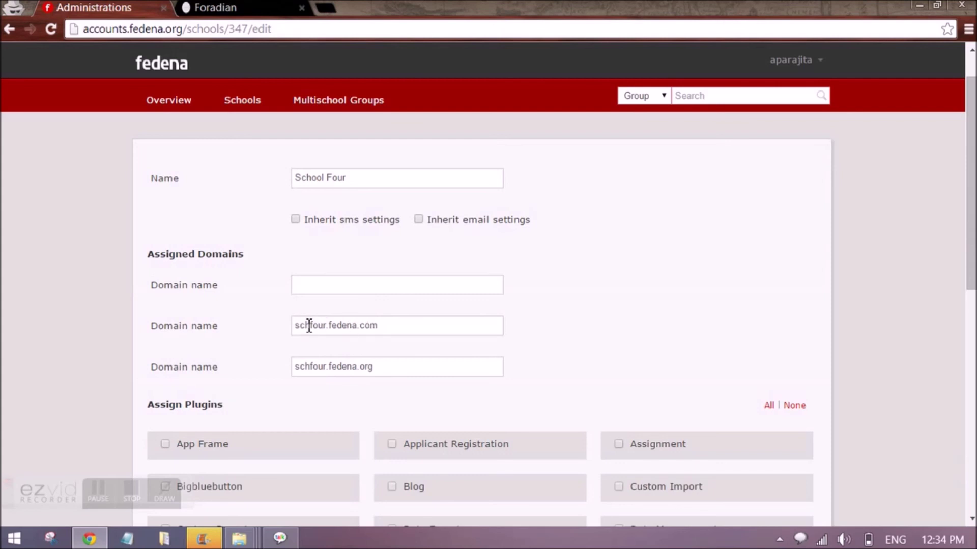
scroll(447, 337, "up", 1)
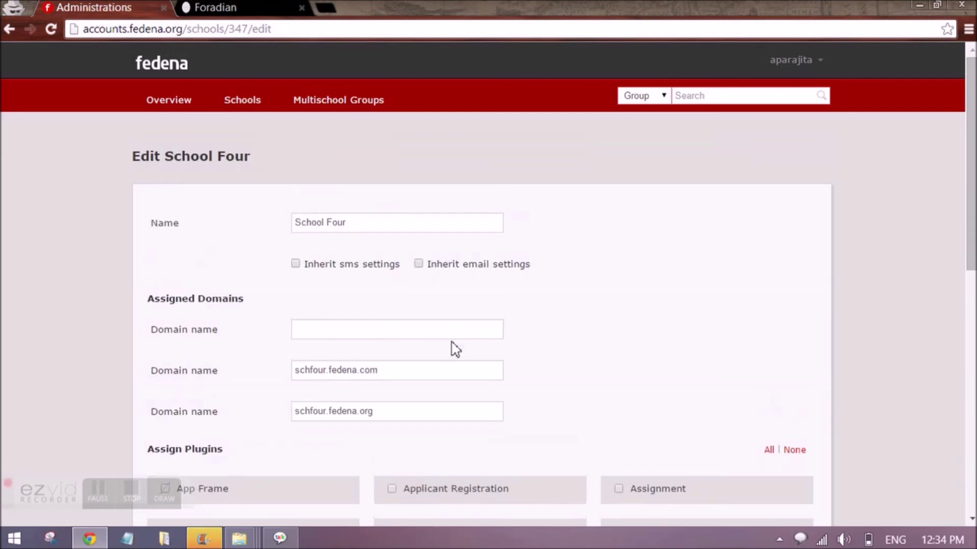
left_click(242, 102)
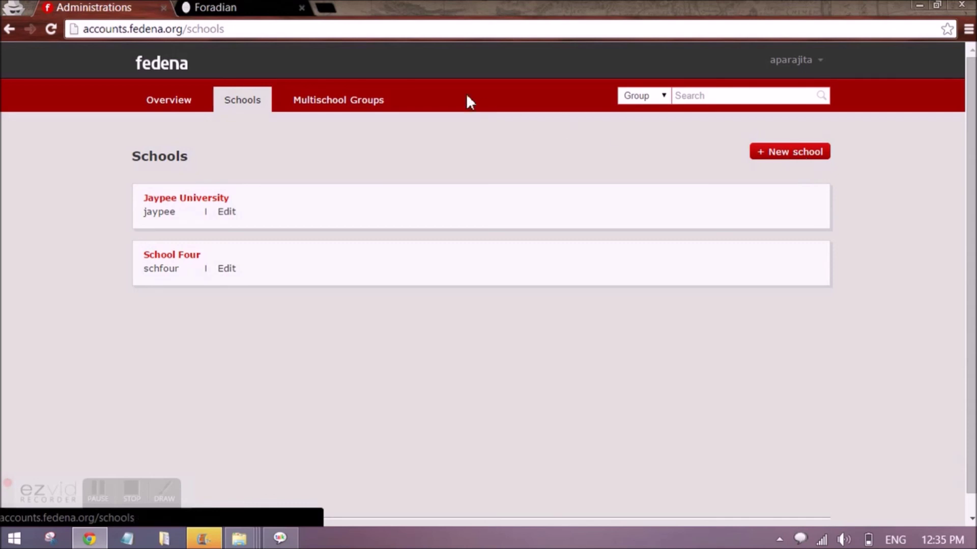
Go to the Multischool Groups page, showing the ABC group with 3/3 licenses used.
left_click(328, 107)
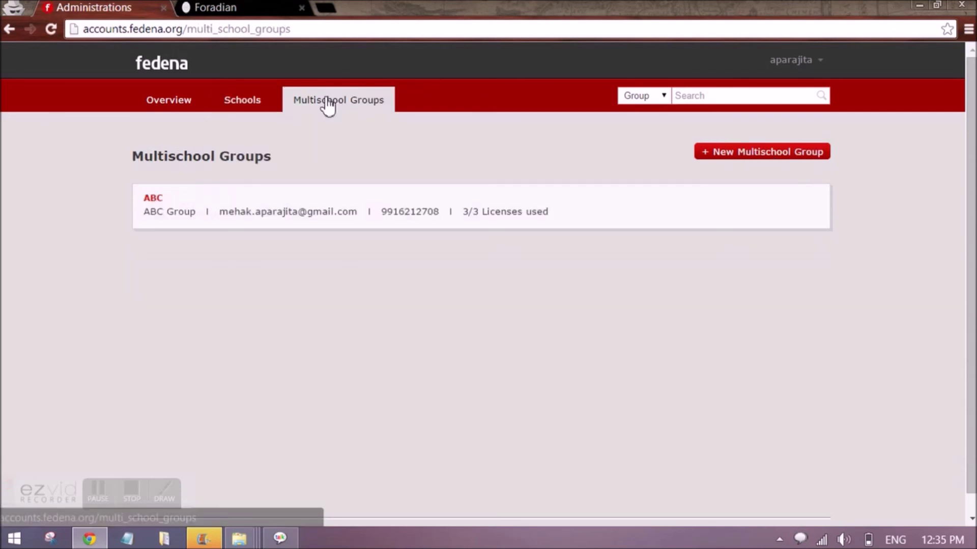